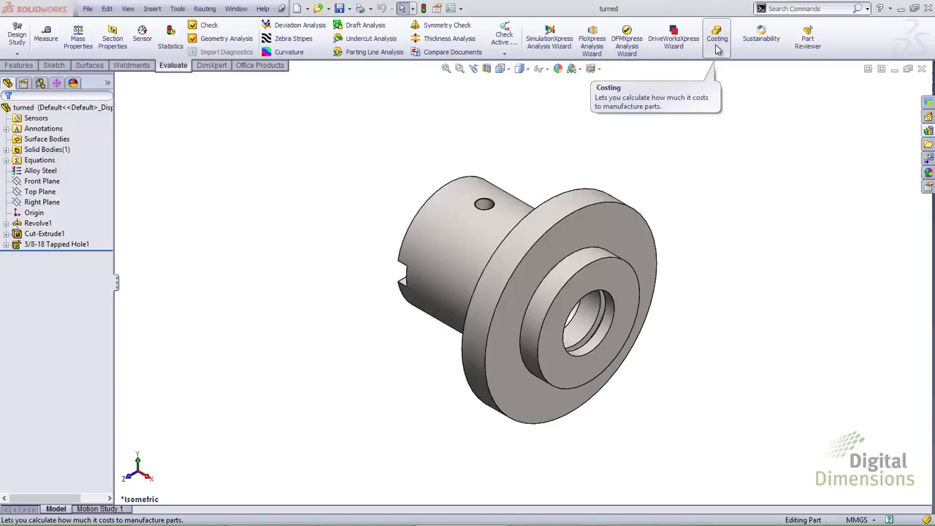
- Start Costing on the turned part with AISI 304 as the material and Cylinder as the stock body type
{"action": "left_click", "coordinate": [717, 44]}
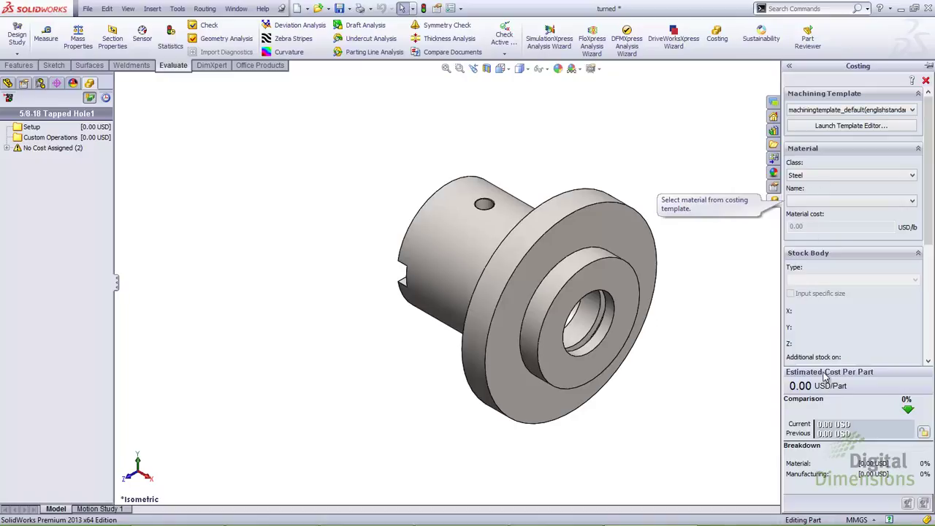
{"action": "left_click", "coordinate": [825, 201]}
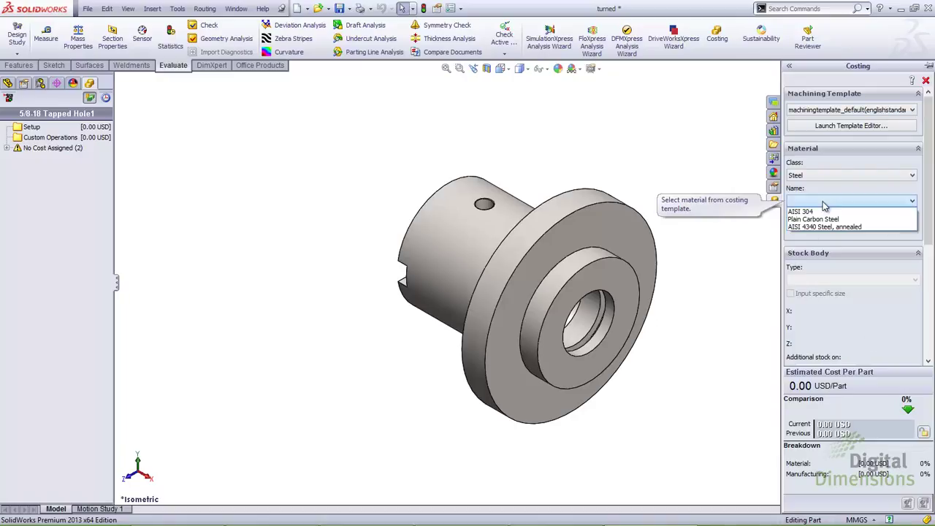
{"action": "left_click", "coordinate": [811, 212]}
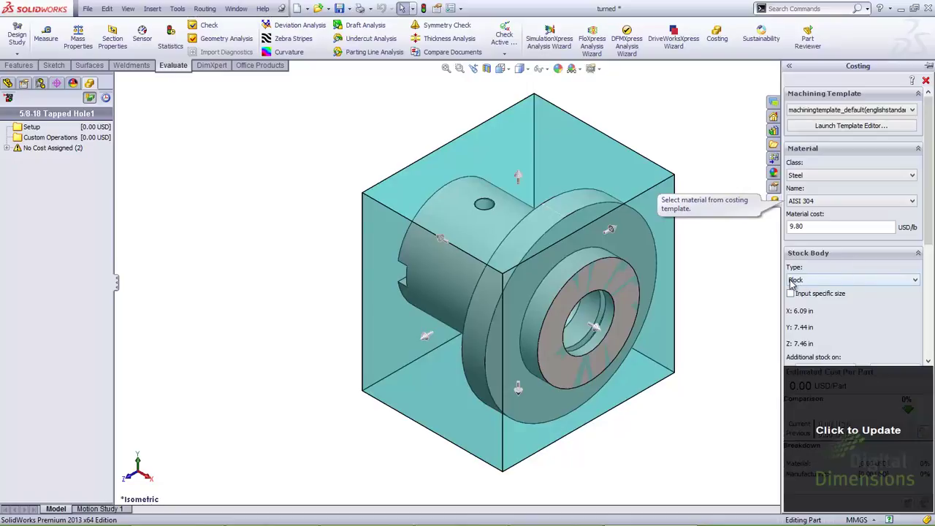
{"action": "left_click", "coordinate": [830, 283]}
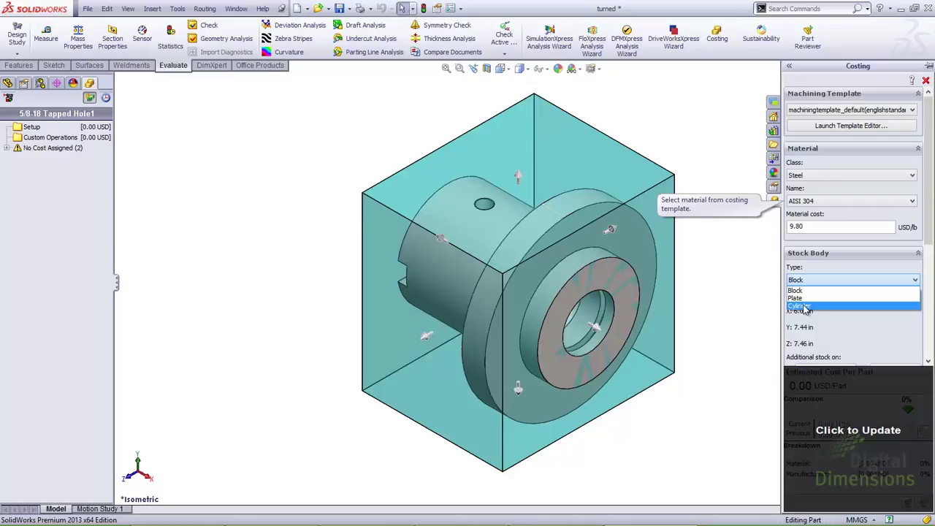
{"action": "left_click", "coordinate": [805, 307]}
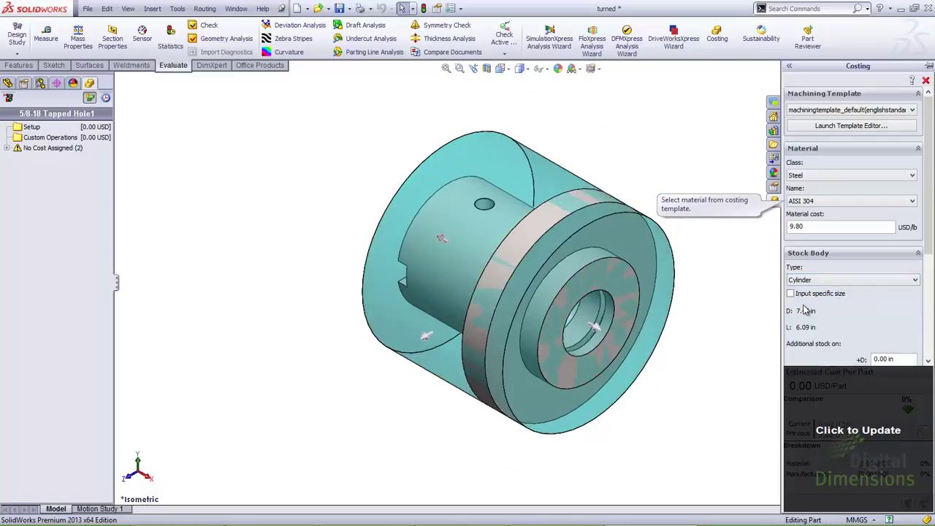
- Add about 0.43 in of extra stock on the cylinder's +L end and update the cost estimate
{"action": "scroll", "coordinate": [804, 307], "scroll_direction": "down", "scroll_amount": 3}
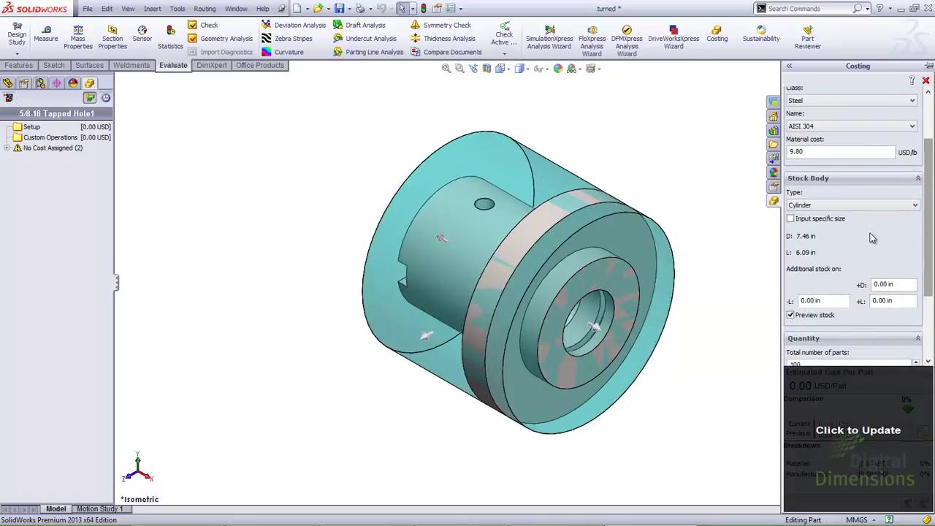
{"action": "left_click", "coordinate": [822, 301]}
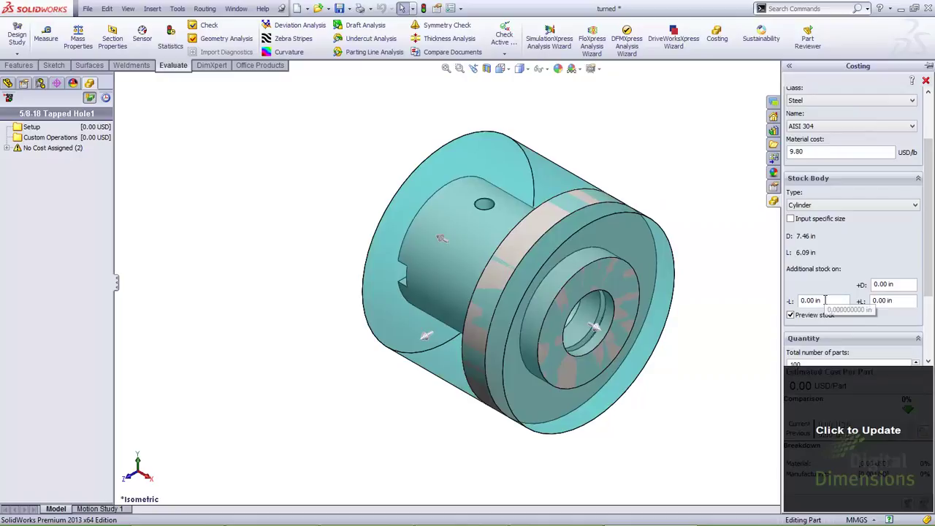
{"action": "key", "text": "Tab"}
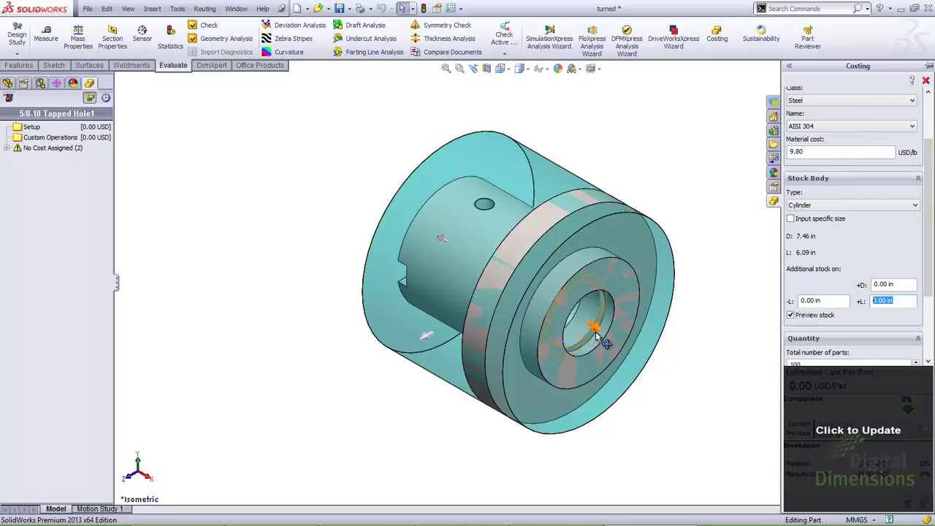
{"action": "mouse_move", "coordinate": [597, 331]}
{"action": "left_mouse_down"}
{"action": "mouse_move", "coordinate": [616, 343]}
{"action": "mouse_move", "coordinate": [607, 337]}
{"action": "left_mouse_up"}
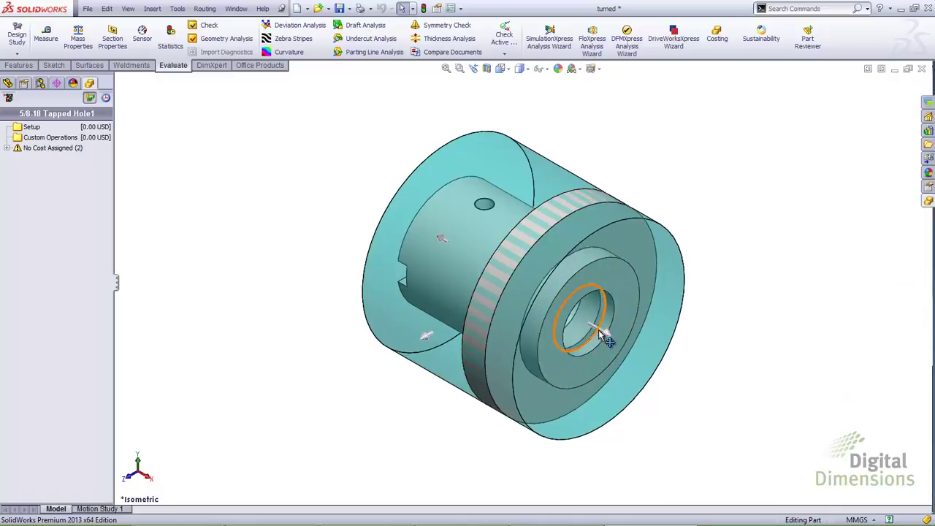
{"action": "left_click", "coordinate": [928, 201]}
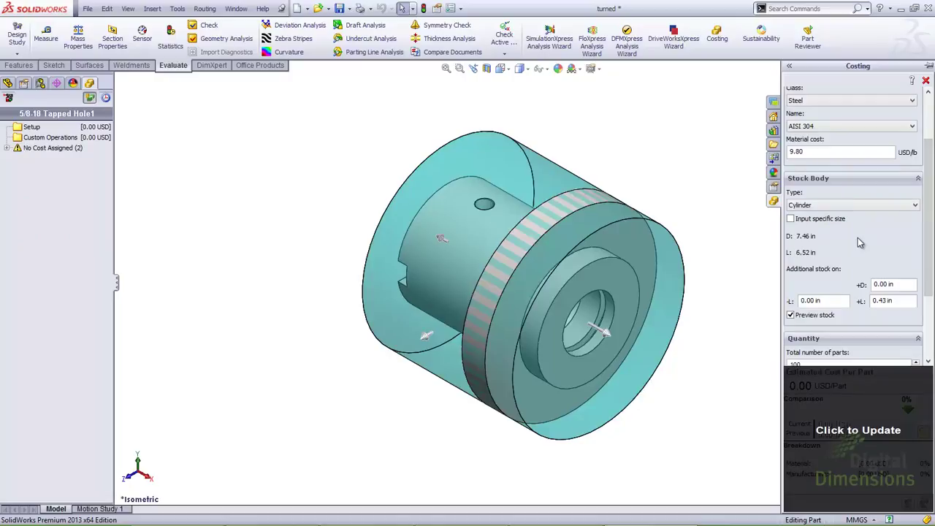
{"action": "left_click", "coordinate": [884, 449]}
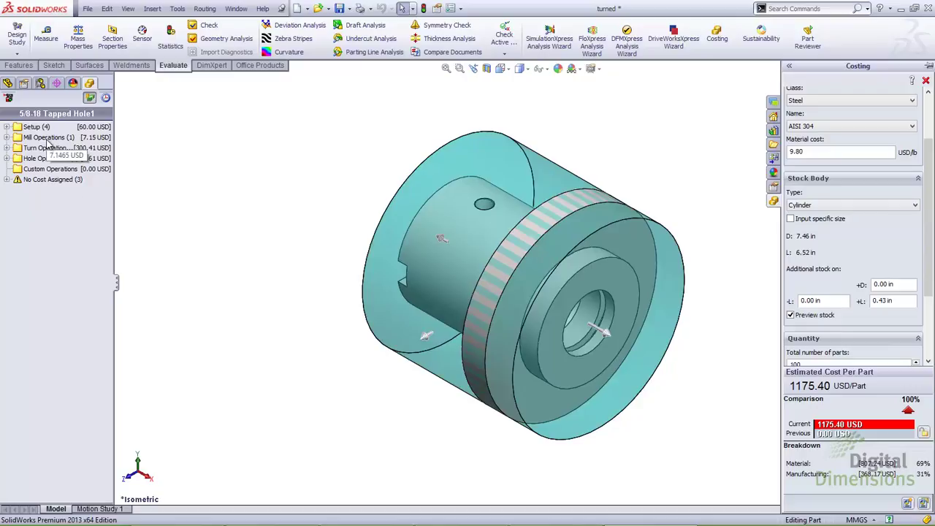
- Examine the individual turn operations and the slot mill operation with their costs in the widened costing tree
{"action": "left_click", "coordinate": [6, 148]}
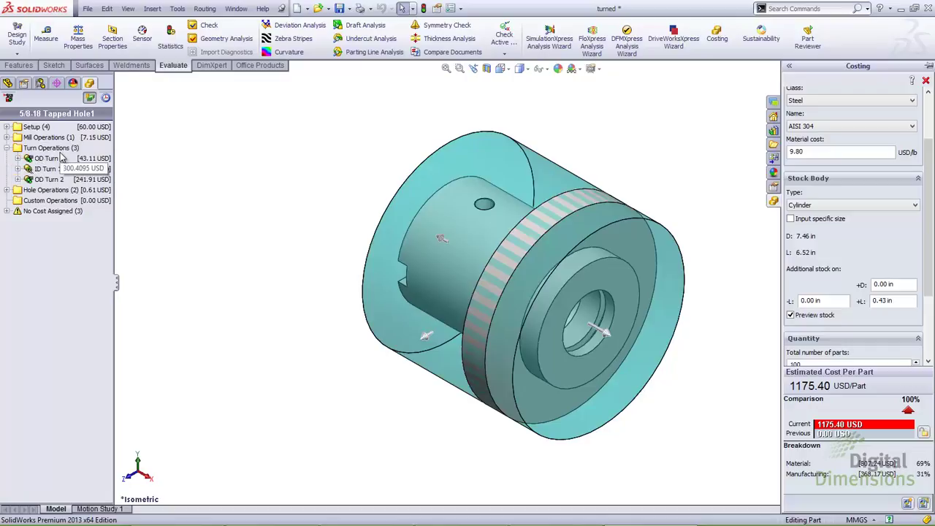
{"action": "left_click", "coordinate": [48, 169]}
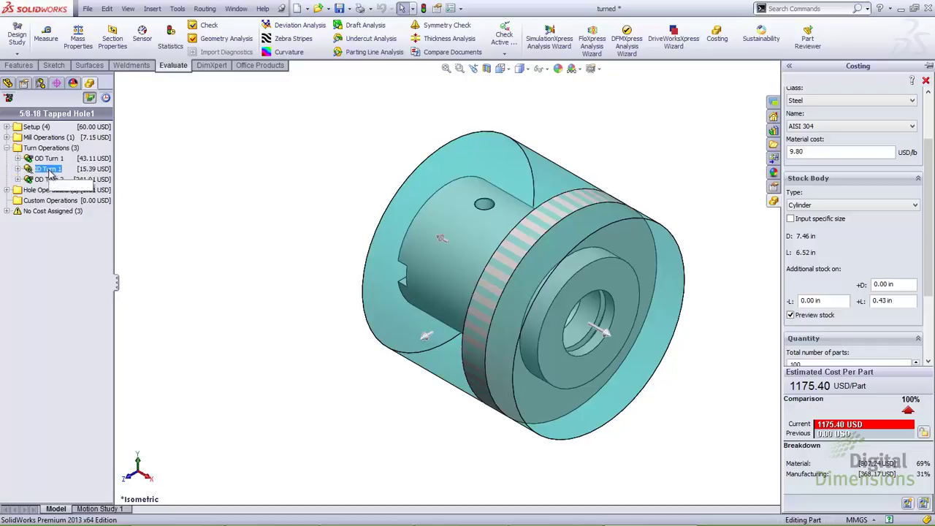
{"action": "left_click", "coordinate": [49, 180]}
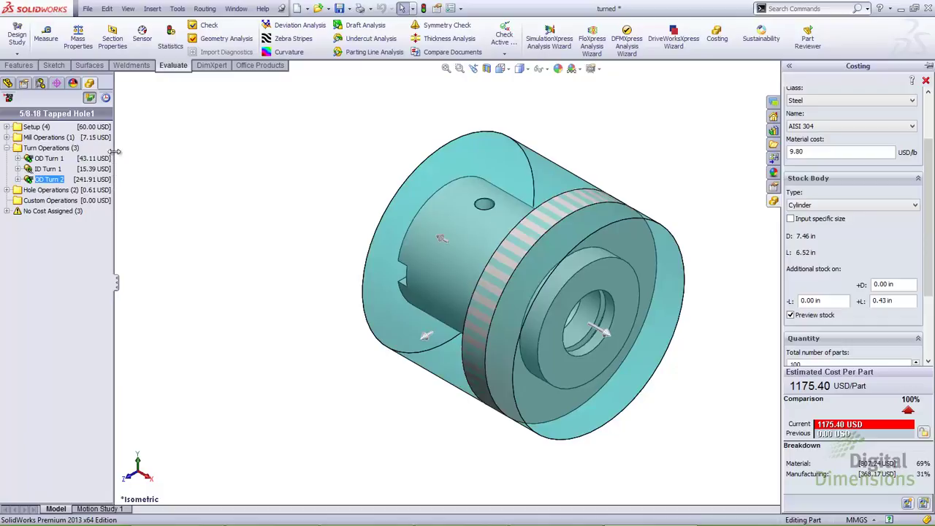
{"action": "left_click_drag", "start_coordinate": [149, 151], "coordinate": [166, 154]}
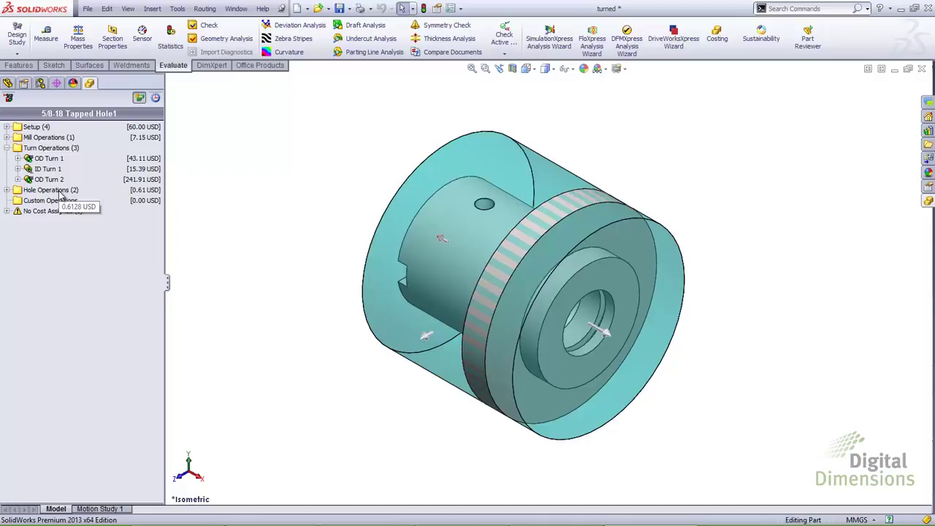
{"action": "left_click", "coordinate": [7, 137]}
{"action": "left_click", "coordinate": [43, 148]}
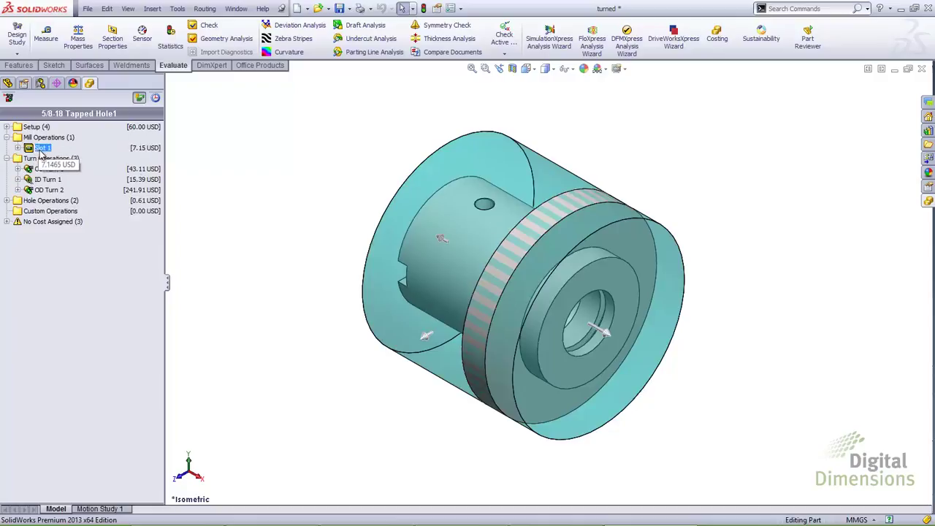
{"action": "middle_click_drag", "start_coordinate": [412, 263], "coordinate": [374, 288]}
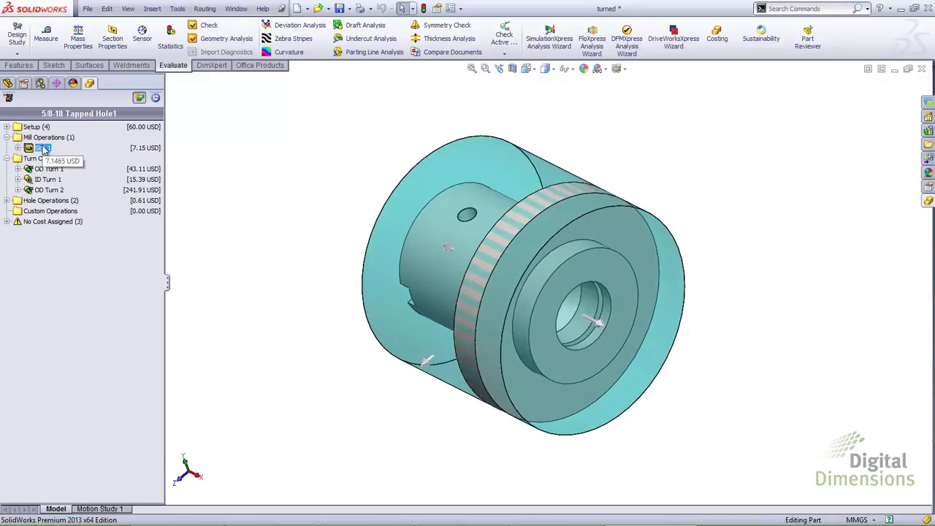
- Examine which machining operations are assigned to each of the four setup operations
{"action": "left_click", "coordinate": [8, 127]}
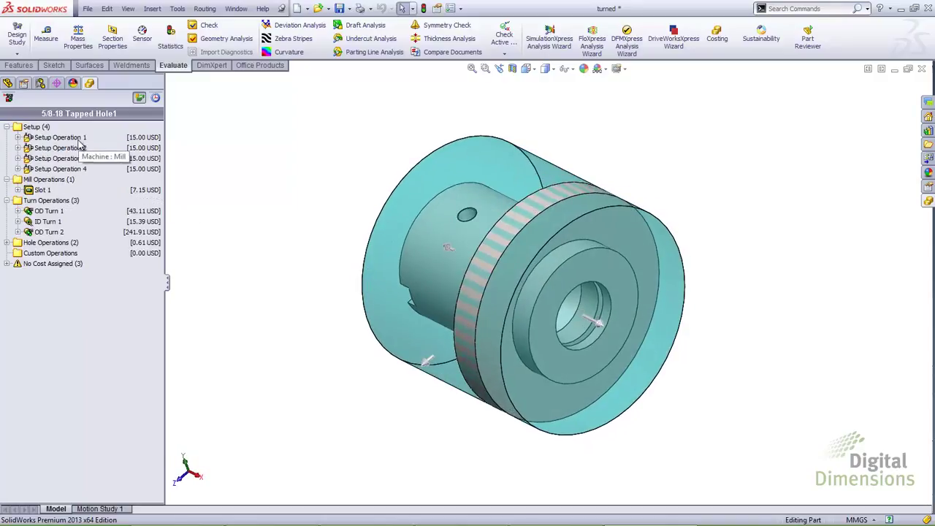
{"action": "left_click", "coordinate": [55, 137]}
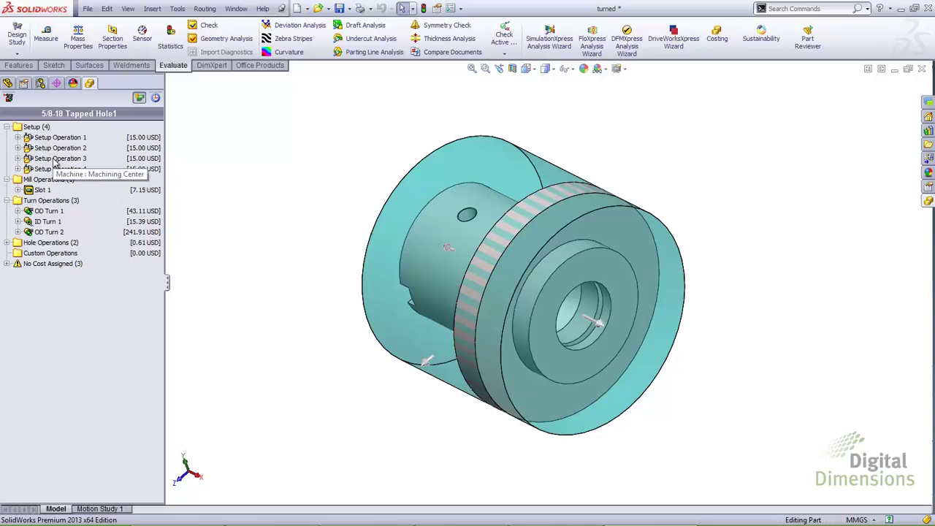
{"action": "left_click", "coordinate": [17, 138]}
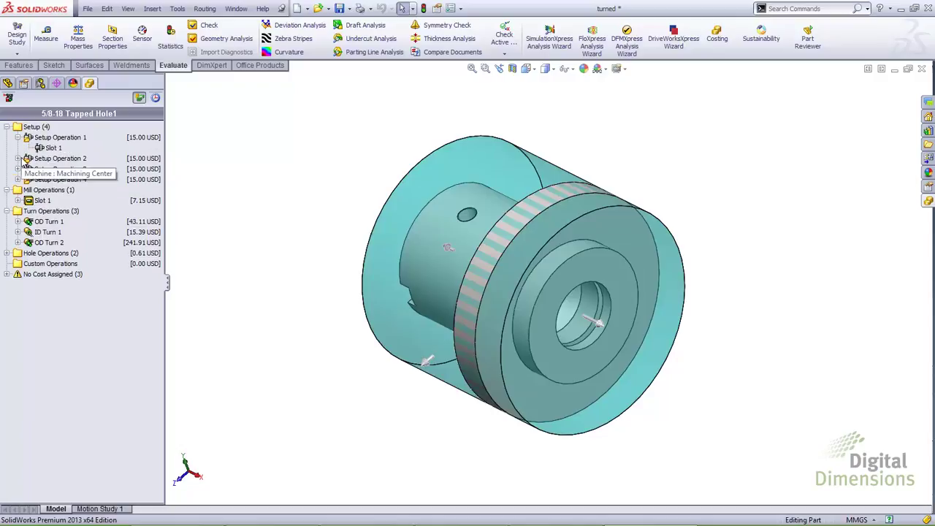
{"action": "left_click", "coordinate": [18, 158]}
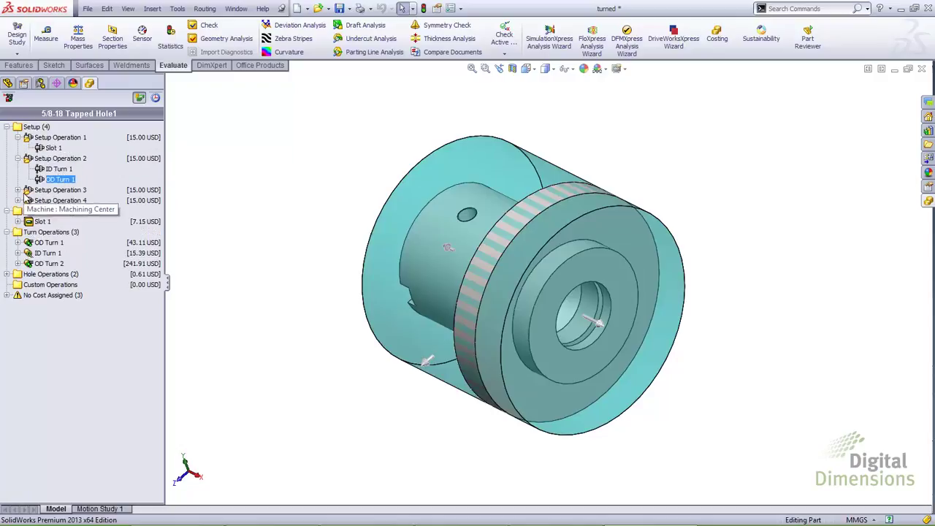
{"action": "left_click", "coordinate": [17, 190]}
{"action": "left_click", "coordinate": [59, 201]}
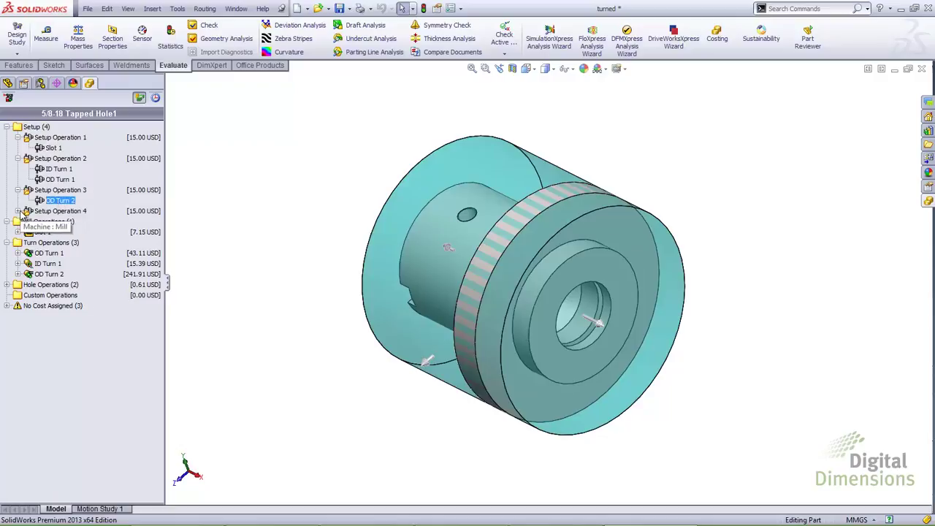
{"action": "double_click", "coordinate": [55, 211]}
{"action": "left_click", "coordinate": [53, 222]}
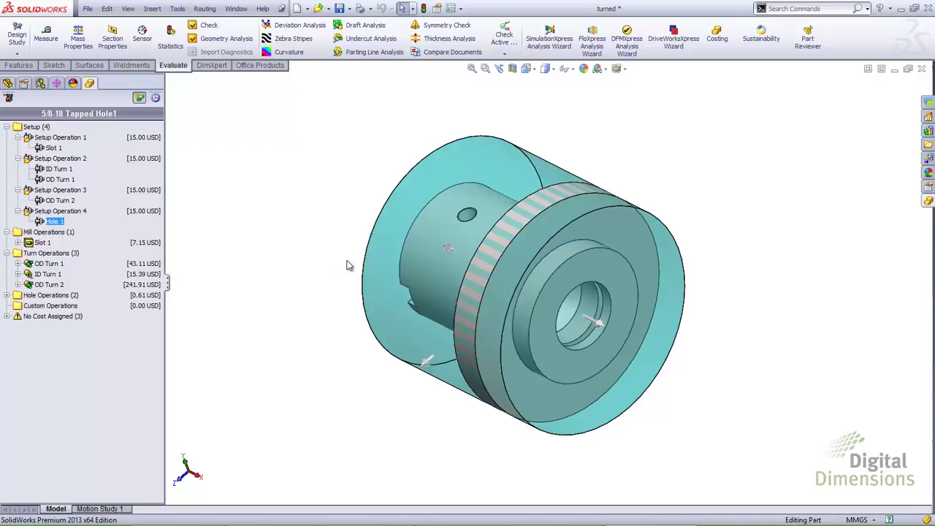
- Move the OD Turn 2 operation from Setup Operation 3 into Setup Operation 2
{"action": "left_click", "coordinate": [61, 201]}
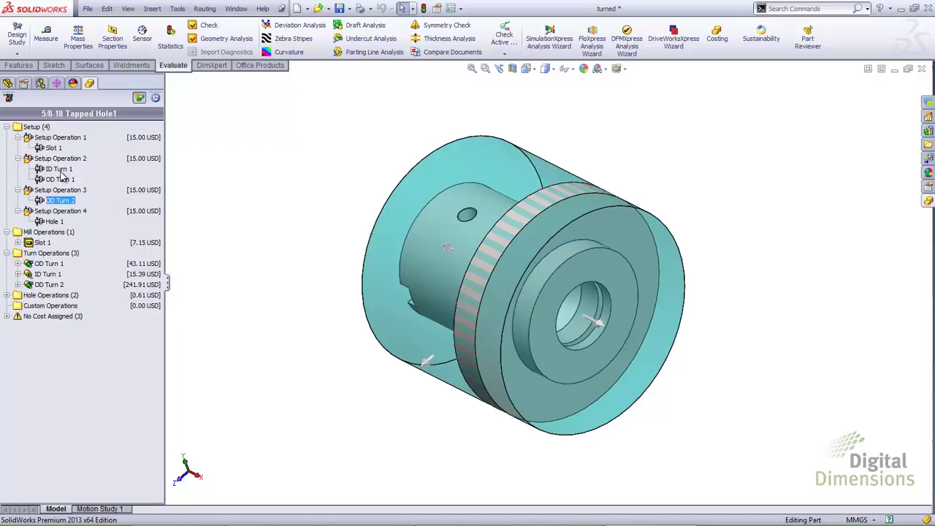
{"action": "left_click_drag", "start_coordinate": [65, 202], "coordinate": [93, 157]}
{"action": "left_click_drag", "start_coordinate": [94, 158], "coordinate": [94, 159]}
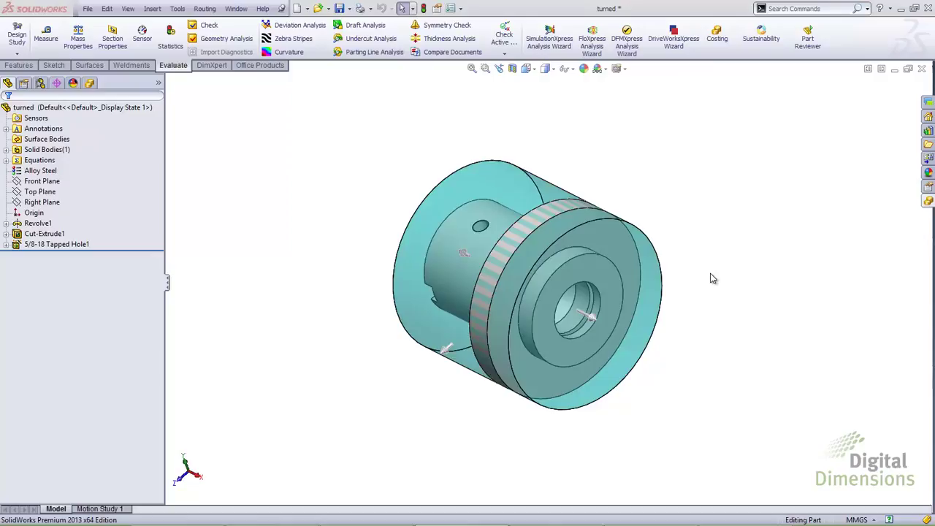
- Switch to the open multibody part document
{"action": "left_click", "coordinate": [326, 255]}
{"action": "key", "text": "ctrl+Tab"}
{"action": "left_click", "coordinate": [503, 274]}
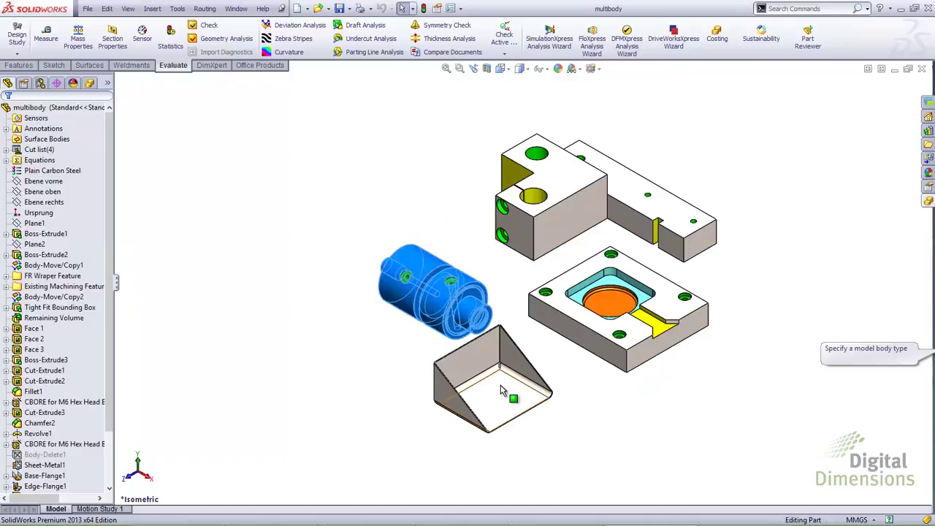
- Expand the multibody part's cut list and highlight its items one by one to identify their bodies, ending with nothing selected
{"action": "left_click", "coordinate": [18, 159]}
{"action": "left_click", "coordinate": [6, 149]}
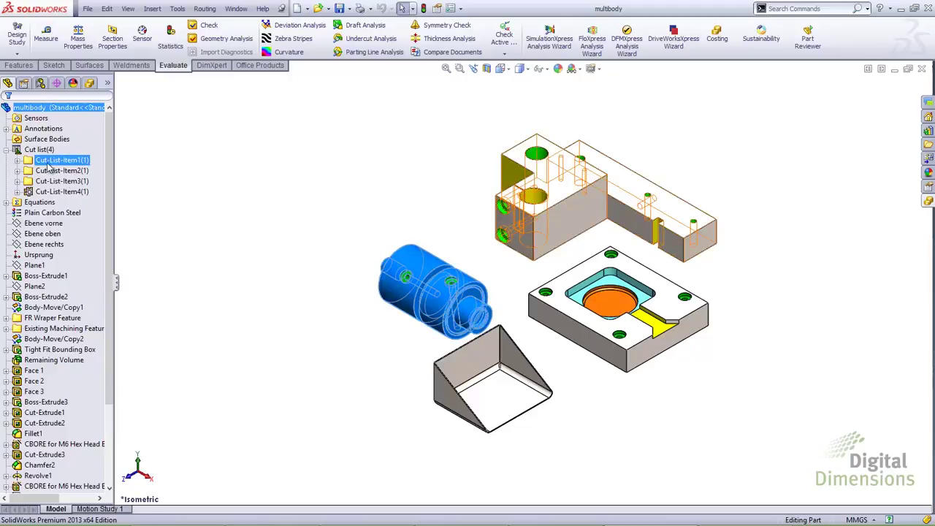
{"action": "left_click", "coordinate": [62, 194]}
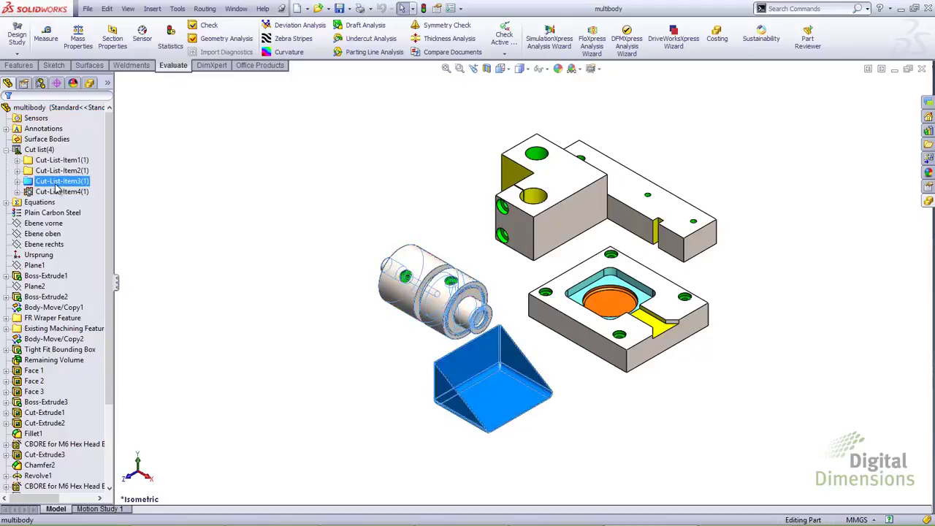
{"action": "left_click", "coordinate": [57, 171]}
{"action": "left_click", "coordinate": [53, 180]}
{"action": "left_click", "coordinate": [53, 160]}
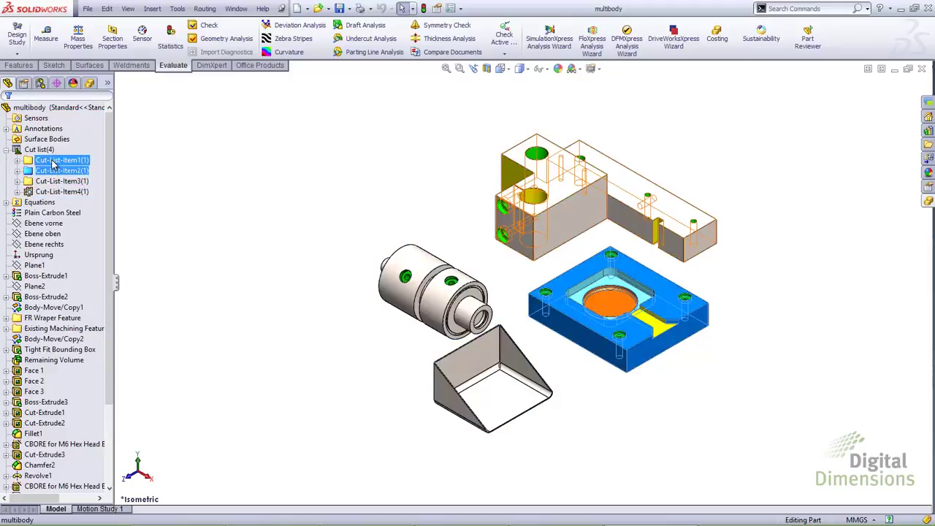
{"action": "left_click", "coordinate": [236, 208]}
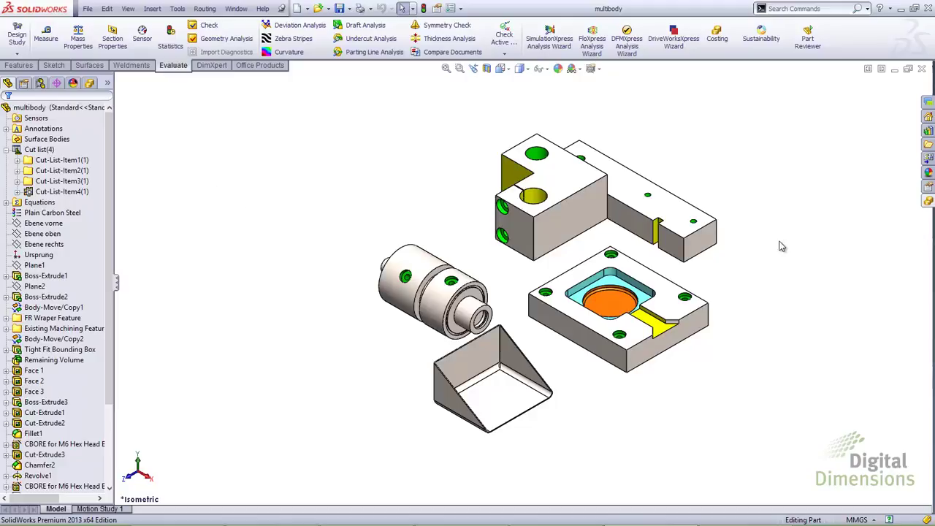
- Open the 2013_Costing template of the multibody part in the Costing Template Editor and set its units to Metric Standard
{"action": "left_click", "coordinate": [928, 202]}
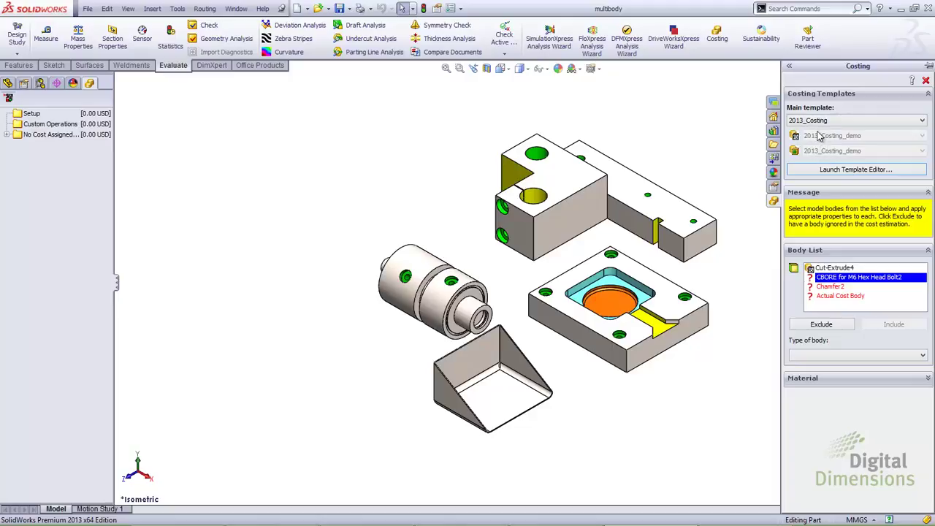
{"action": "left_click", "coordinate": [837, 170]}
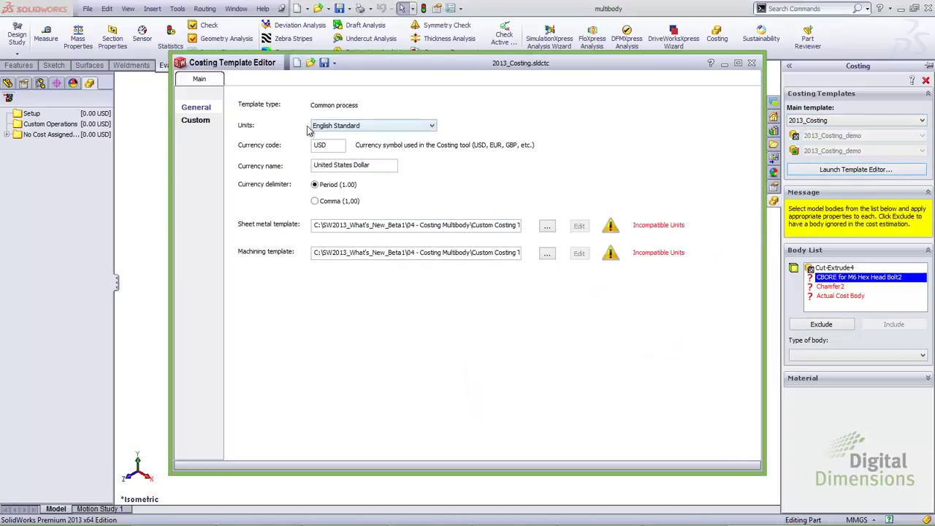
{"action": "left_click", "coordinate": [340, 128]}
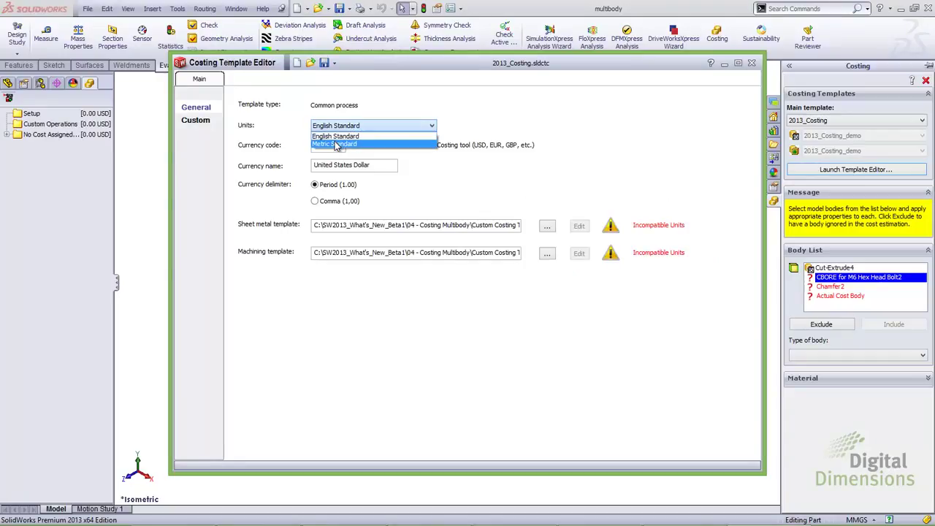
{"action": "left_click", "coordinate": [340, 143]}
- Inspect the full file paths of the linked sheet metal and machining templates
{"action": "left_click_drag", "start_coordinate": [314, 225], "coordinate": [528, 226]}
{"action": "left_click", "coordinate": [485, 226]}
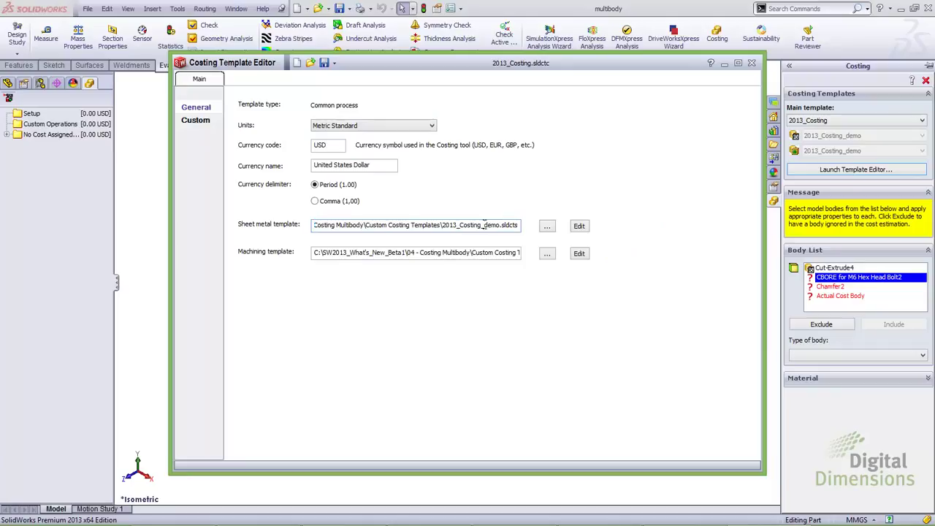
{"action": "left_click_drag", "start_coordinate": [423, 225], "coordinate": [478, 281]}
{"action": "left_click_drag", "start_coordinate": [437, 253], "coordinate": [533, 281]}
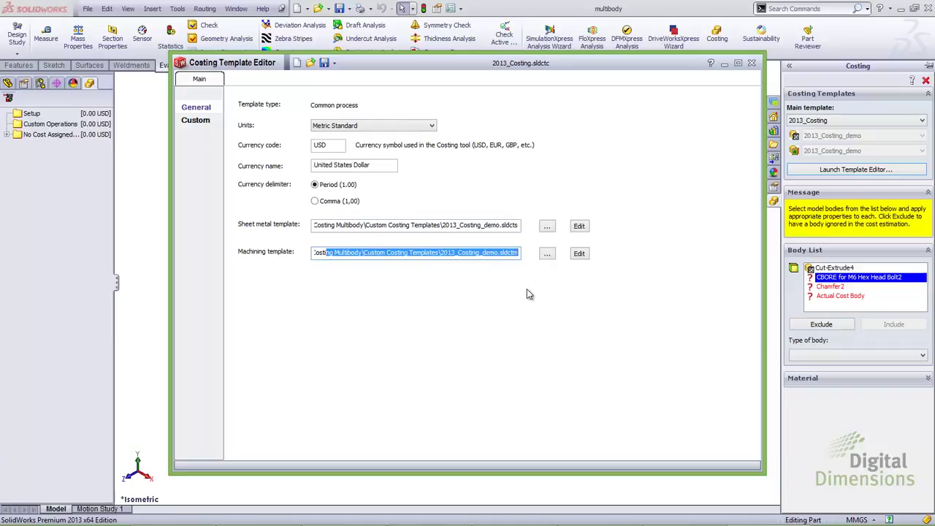
- Compare the file extensions of the linked sheet metal and machining templates and close the Costing Template Editor
{"action": "left_click", "coordinate": [519, 254]}
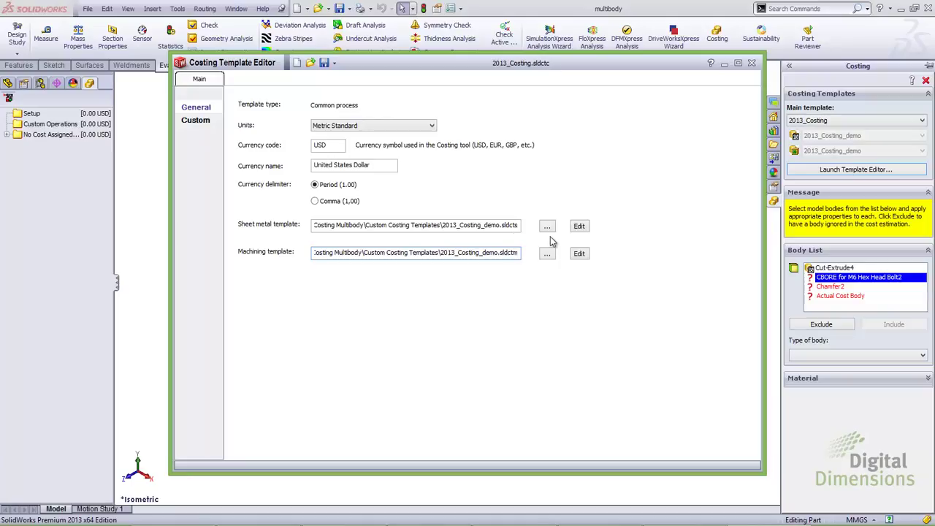
{"action": "left_click_drag", "start_coordinate": [509, 225], "coordinate": [520, 254]}
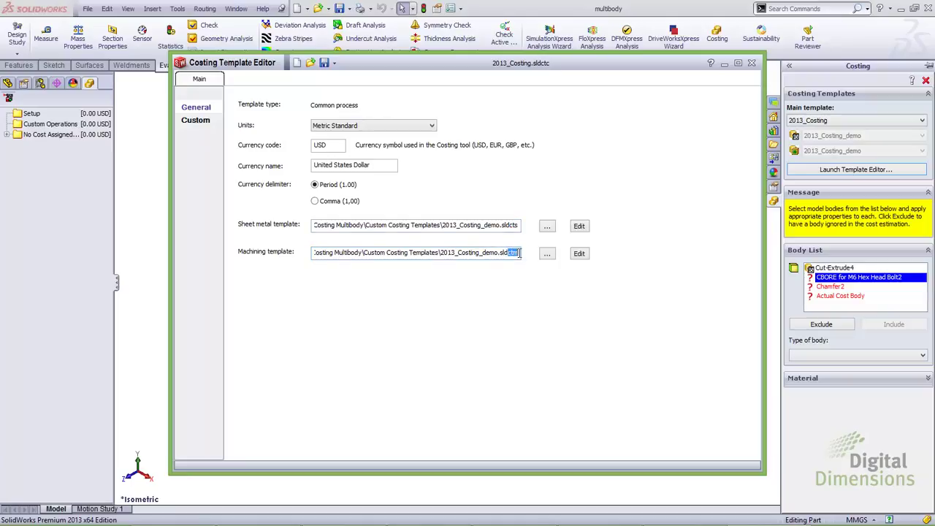
{"action": "left_click", "coordinate": [753, 64]}
{"action": "left_click", "coordinate": [503, 292]}
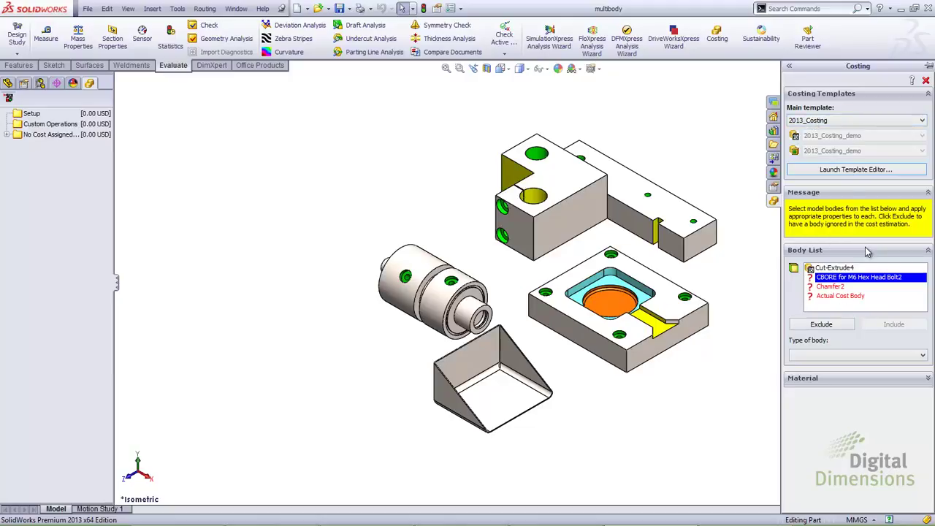
- Review the Cut-Extrude4 body's costing settings and set the CBORE for M6 Hex Head Bolt2 body type to Machined
{"action": "left_click", "coordinate": [834, 269]}
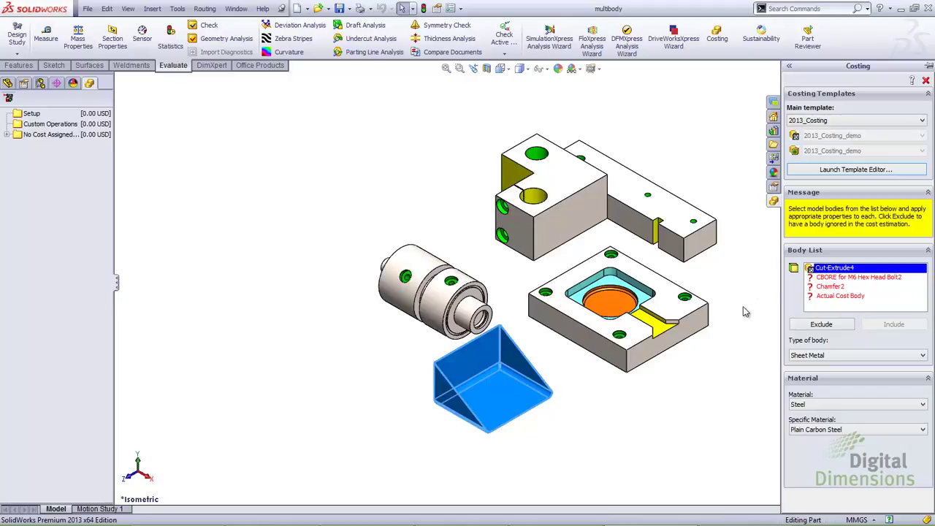
{"action": "left_click", "coordinate": [830, 278]}
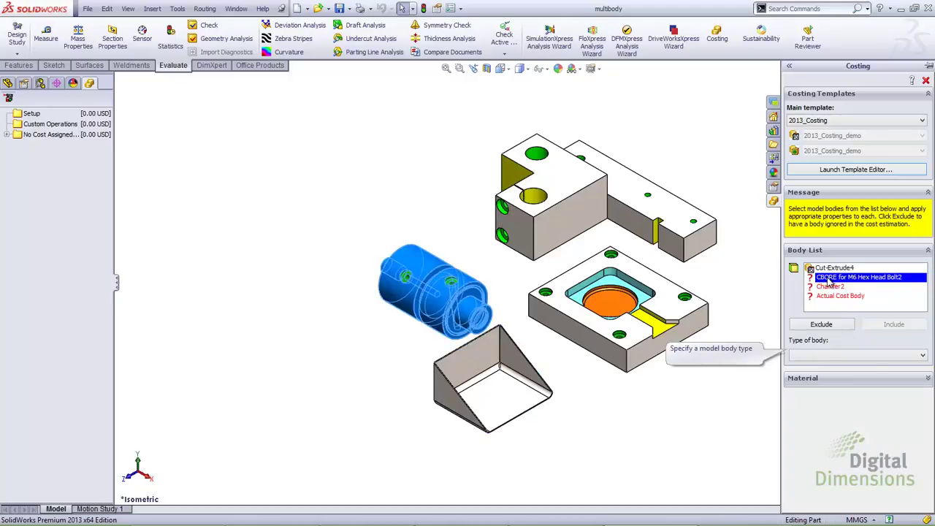
{"action": "left_click", "coordinate": [868, 356]}
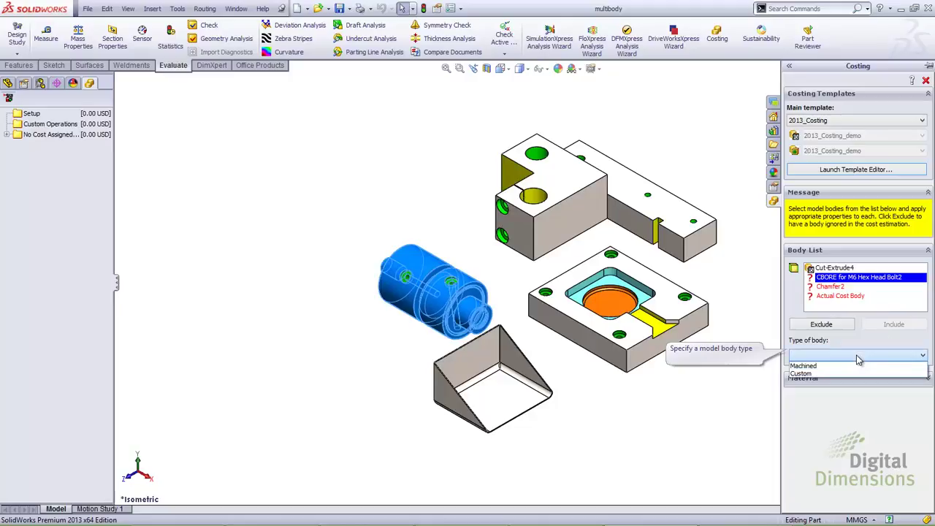
{"action": "left_click", "coordinate": [810, 367]}
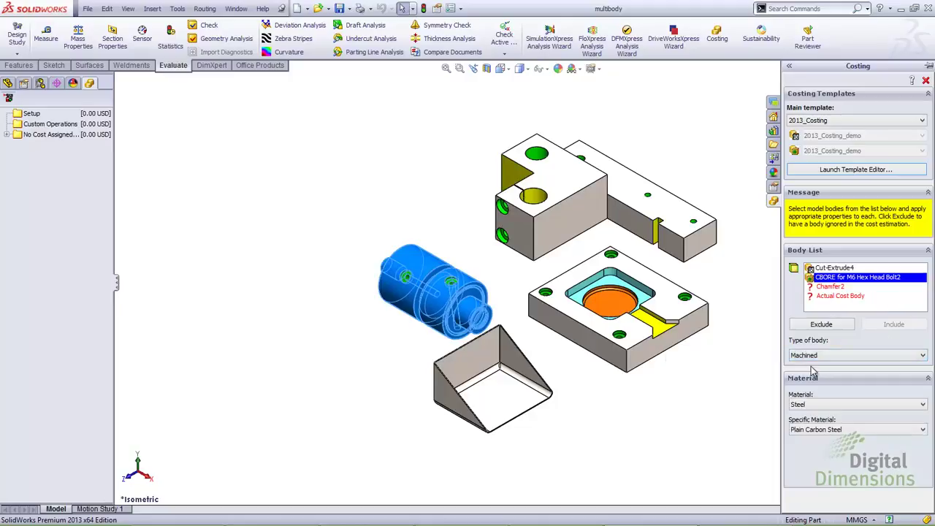
- Keep the CBORE for M6 Hex Head Bolt2 body's material class at Steel and set its specific material to AISI 304
{"action": "left_click", "coordinate": [817, 406]}
{"action": "left_click", "coordinate": [833, 404]}
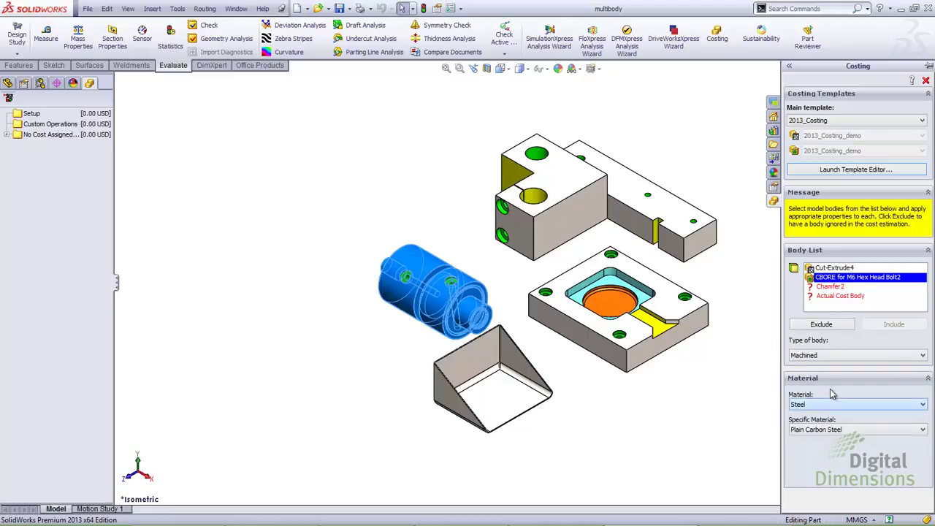
{"action": "left_click", "coordinate": [840, 429]}
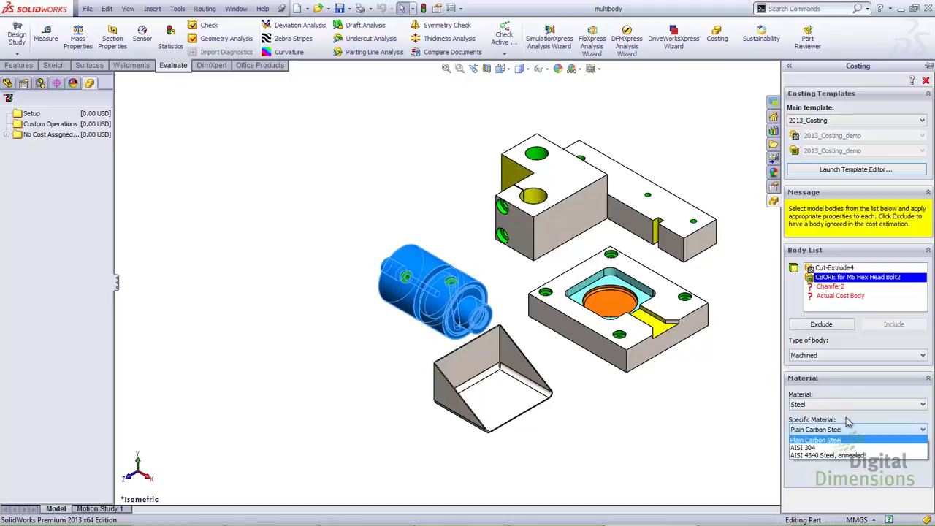
{"action": "left_click", "coordinate": [847, 422]}
{"action": "left_click", "coordinate": [844, 431]}
{"action": "left_click", "coordinate": [818, 447]}
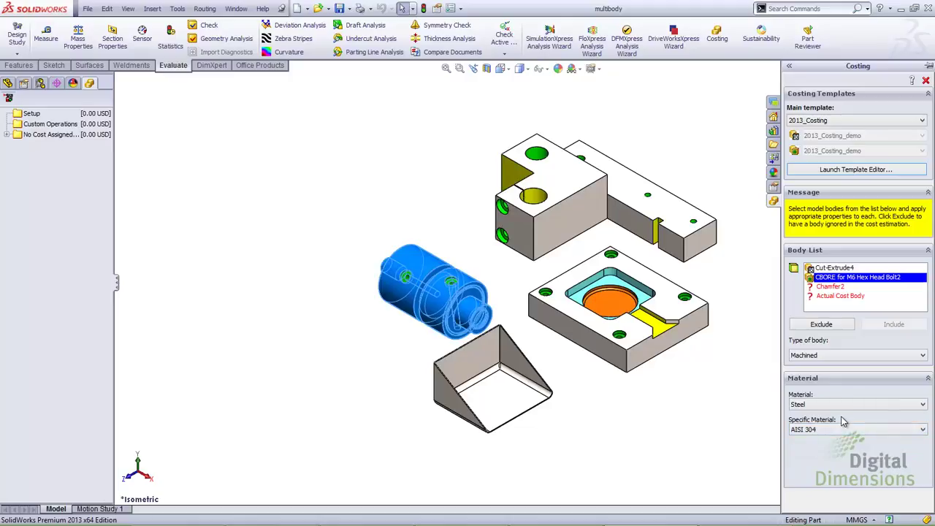
- Set the body type of Chamfer2 to Machined
{"action": "left_click", "coordinate": [829, 287]}
{"action": "left_click", "coordinate": [847, 356]}
{"action": "left_click", "coordinate": [828, 369]}
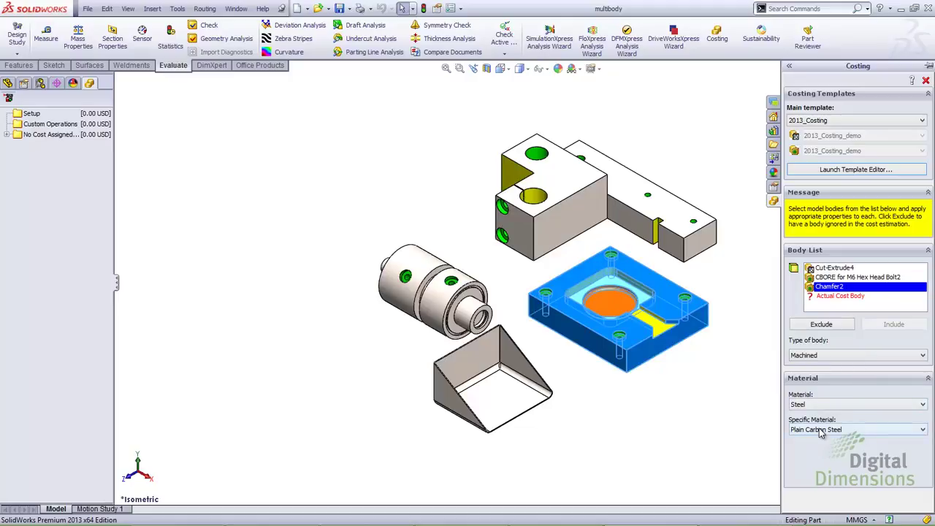
- Try the Custom body type for Actual Cost Body and open its custom cost value for editing
{"action": "left_click", "coordinate": [840, 296]}
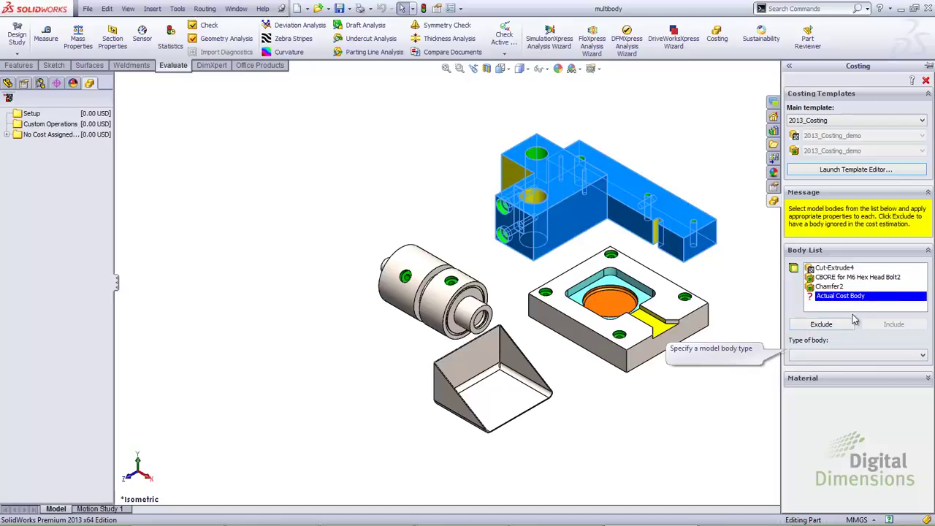
{"action": "left_click", "coordinate": [831, 356]}
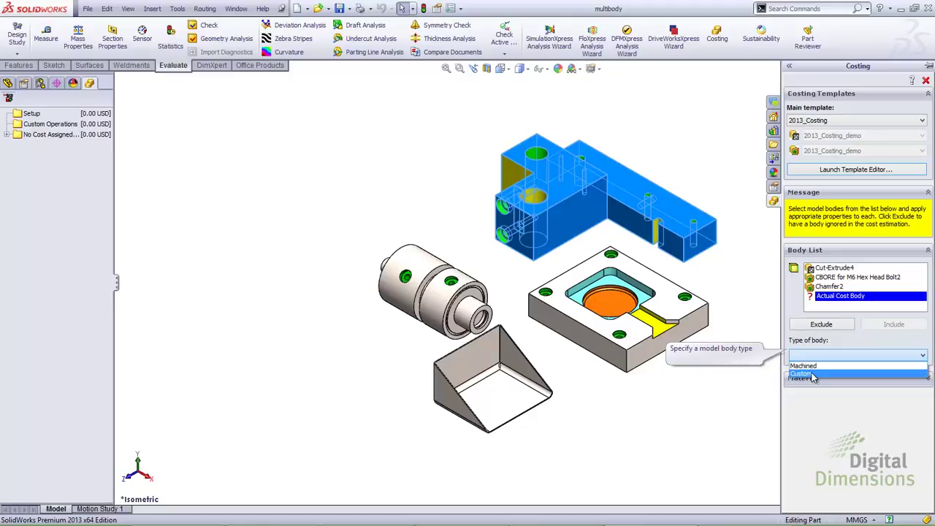
{"action": "left_click", "coordinate": [812, 374]}
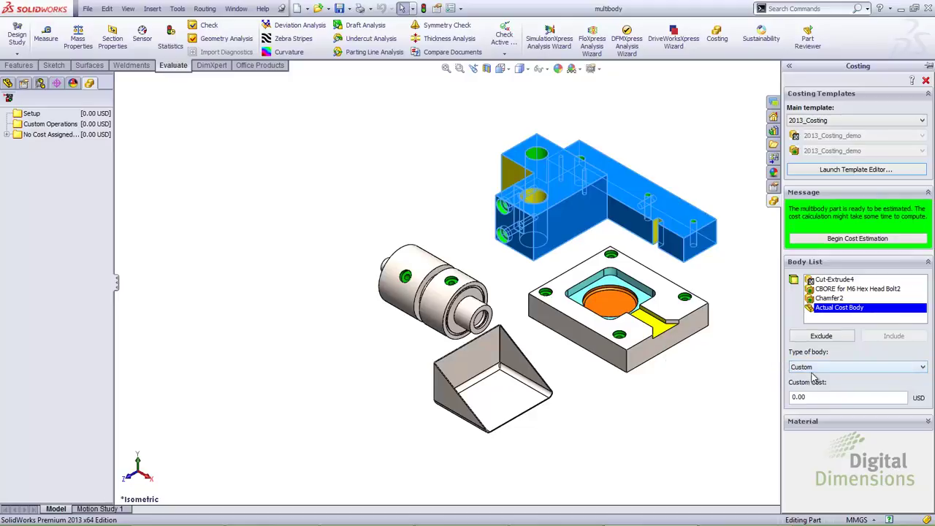
{"action": "left_click", "coordinate": [809, 397]}
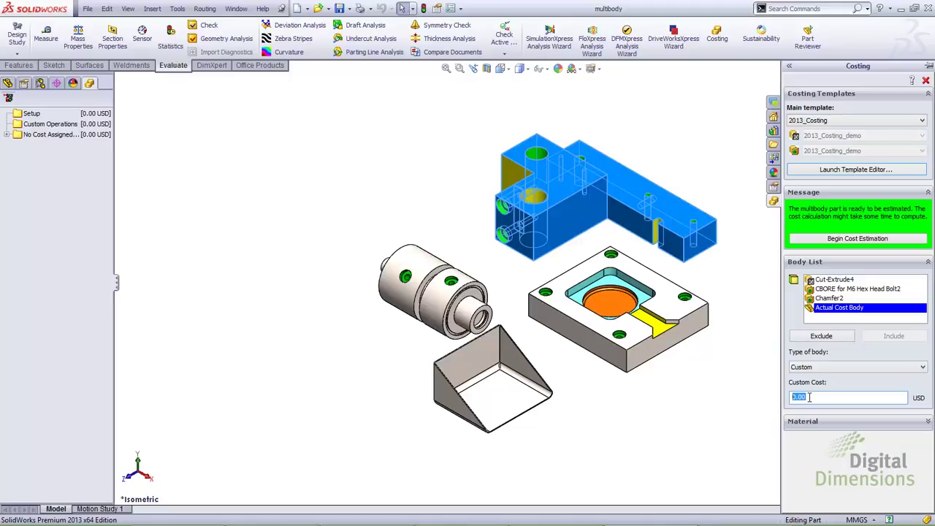
- Set Actual Cost Body to Machined with Aluminium Alloys, 6061 Alloy, as material and run the cost estimation for the multibody part
{"action": "left_click", "coordinate": [826, 368]}
{"action": "left_click", "coordinate": [810, 376]}
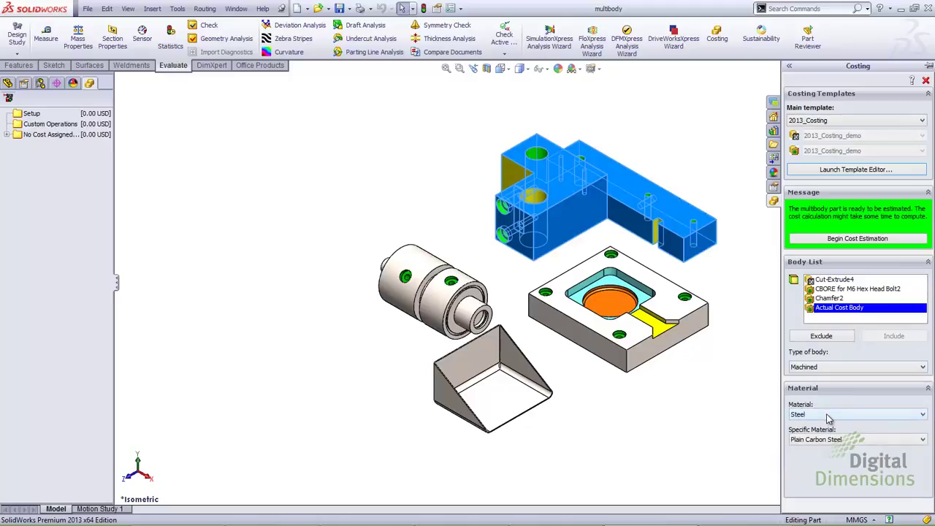
{"action": "left_click", "coordinate": [829, 415]}
{"action": "left_click", "coordinate": [825, 431]}
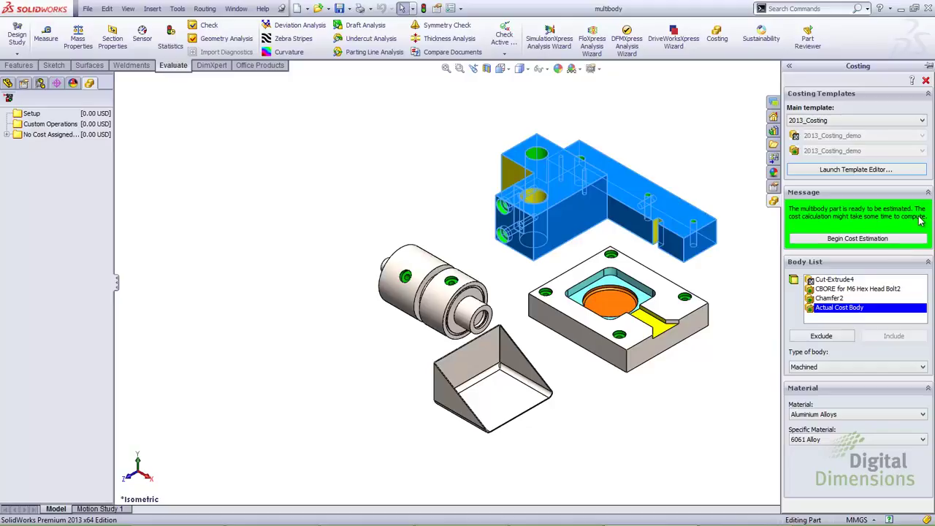
{"action": "left_click", "coordinate": [882, 239]}
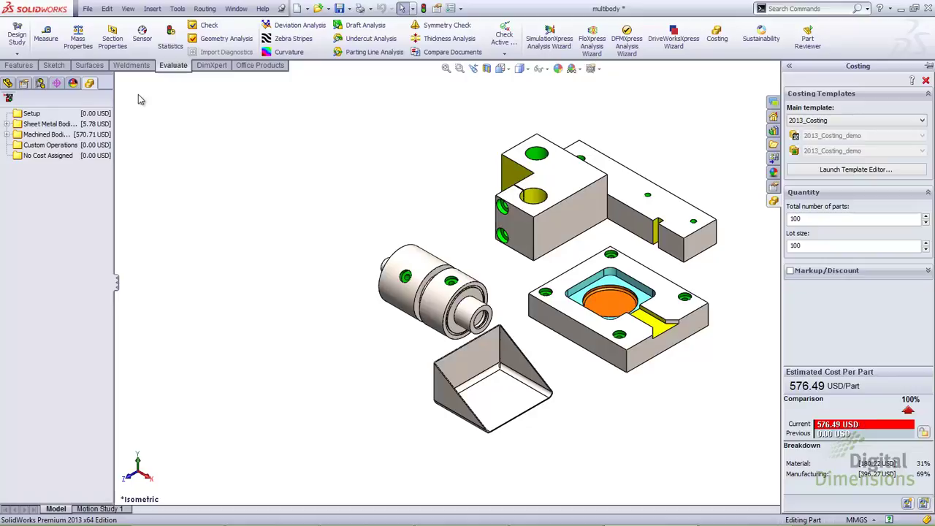
- Widen the costing tree and expand the machined and sheet metal bodies to review the cost of each body
{"action": "left_click_drag", "start_coordinate": [114, 102], "coordinate": [208, 103]}
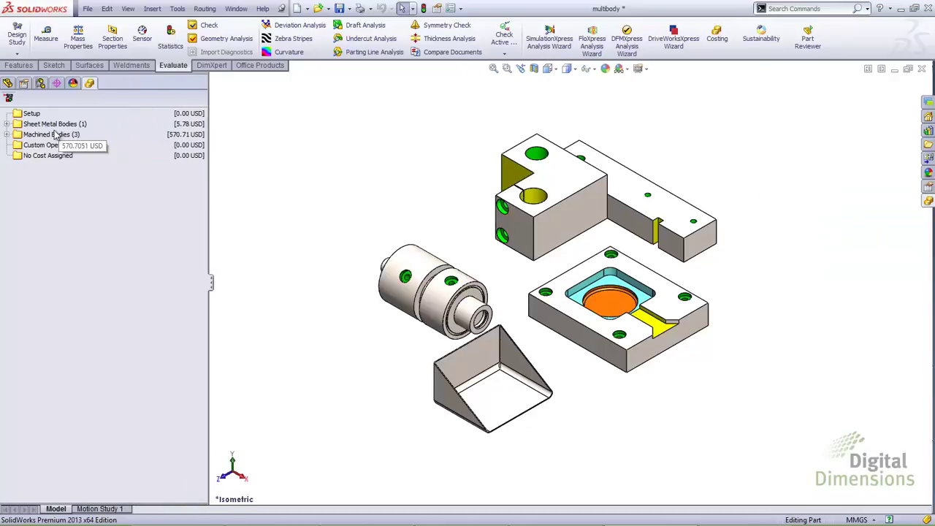
{"action": "left_click", "coordinate": [7, 135]}
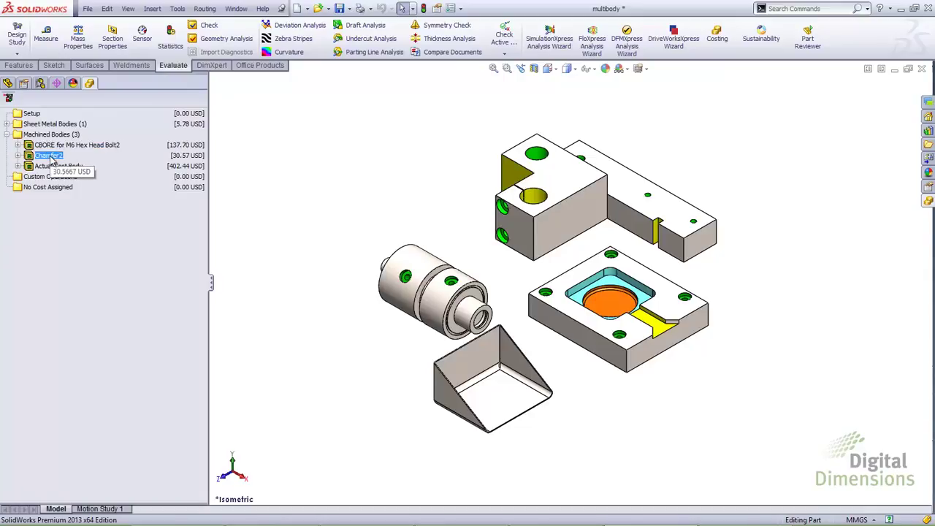
{"action": "left_click", "coordinate": [7, 123]}
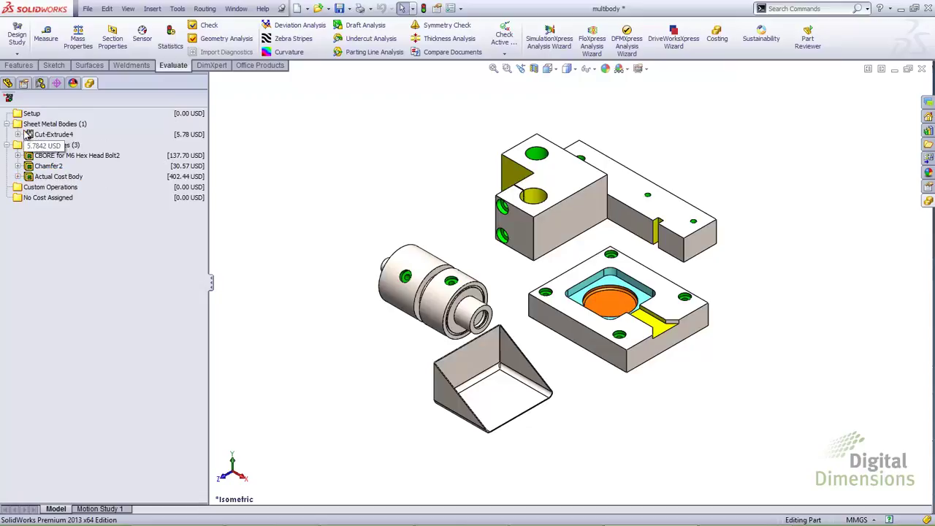
- Open the Cut-Extrude4 body's individual costing, examine its cut path, bend and setup costs, and return to the multibody overview
{"action": "left_click", "coordinate": [59, 135]}
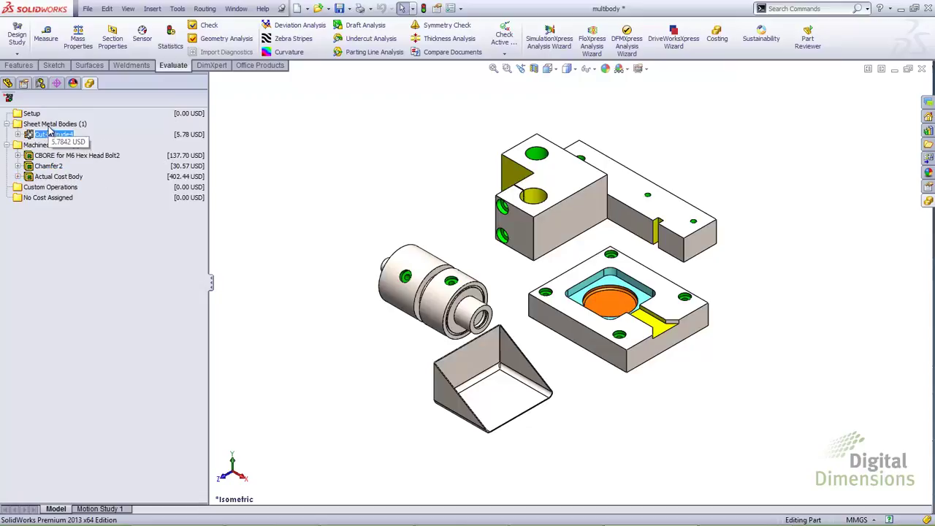
{"action": "double_click", "coordinate": [48, 135]}
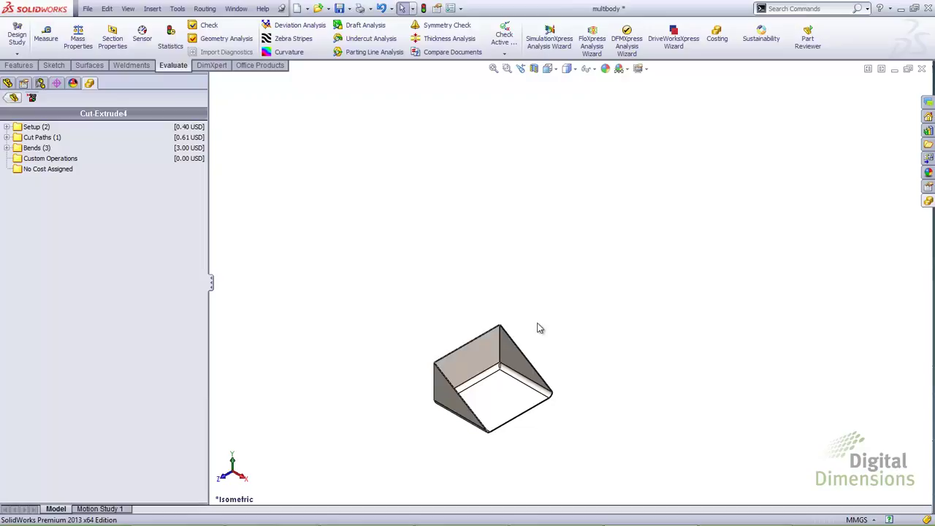
{"action": "left_click", "coordinate": [6, 138]}
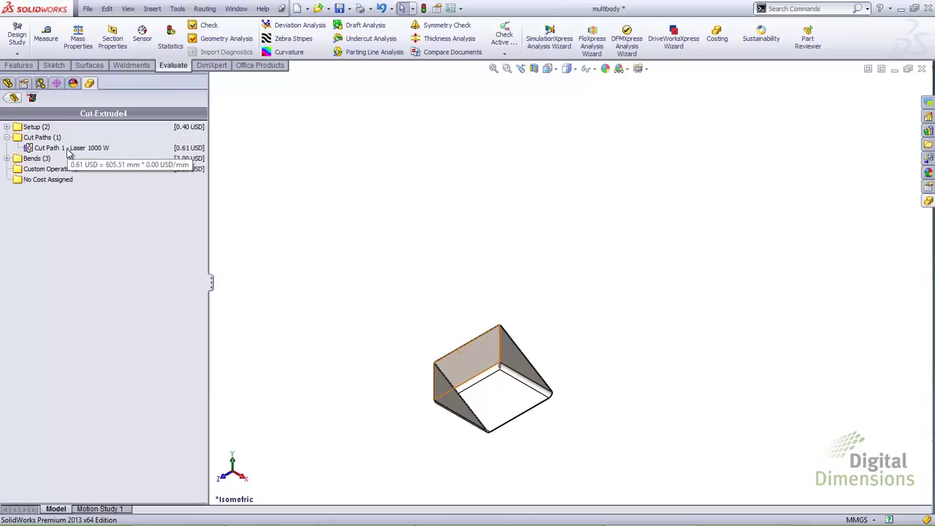
{"action": "left_click", "coordinate": [6, 159]}
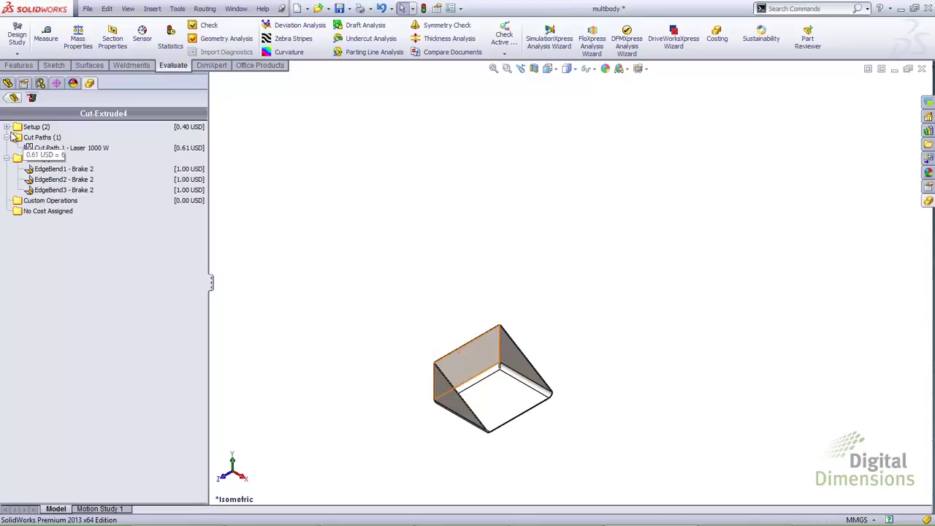
{"action": "left_click", "coordinate": [6, 127]}
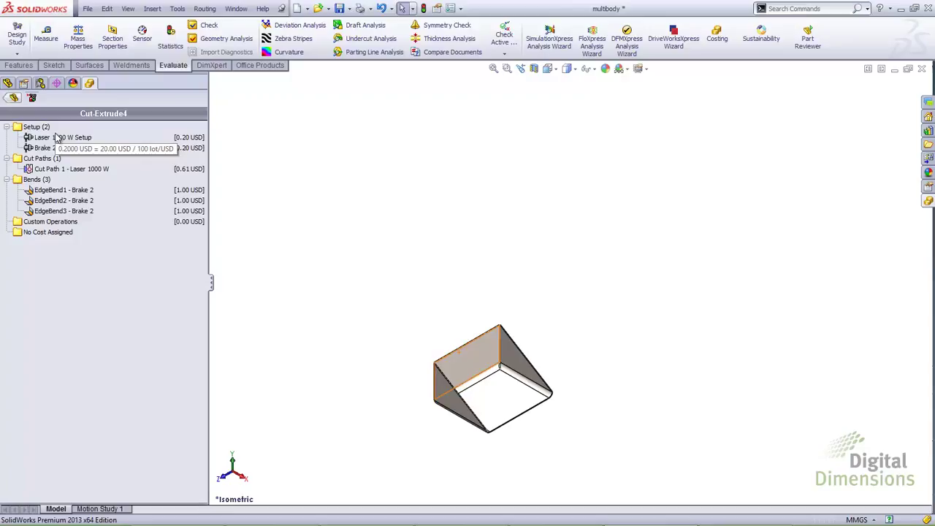
{"action": "left_click", "coordinate": [11, 100]}
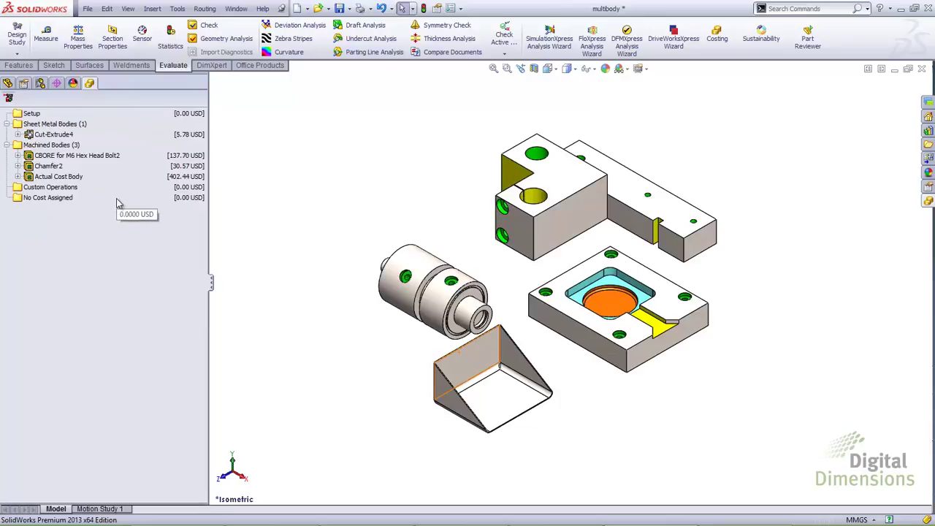
- Open the individual costing of CBORE for M6 Hex Head Bolt2 to view its operations and stock, and return to the multibody environment
{"action": "left_click", "coordinate": [53, 124]}
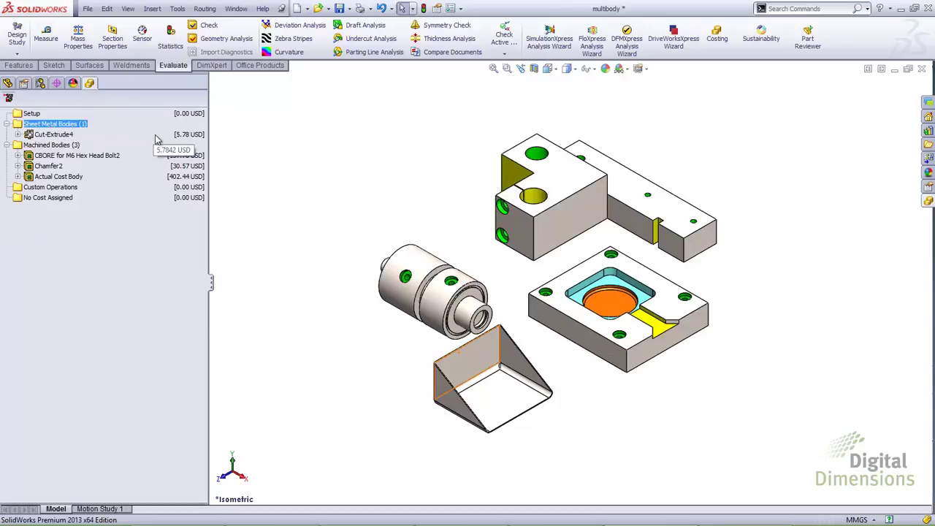
{"action": "double_click", "coordinate": [48, 157]}
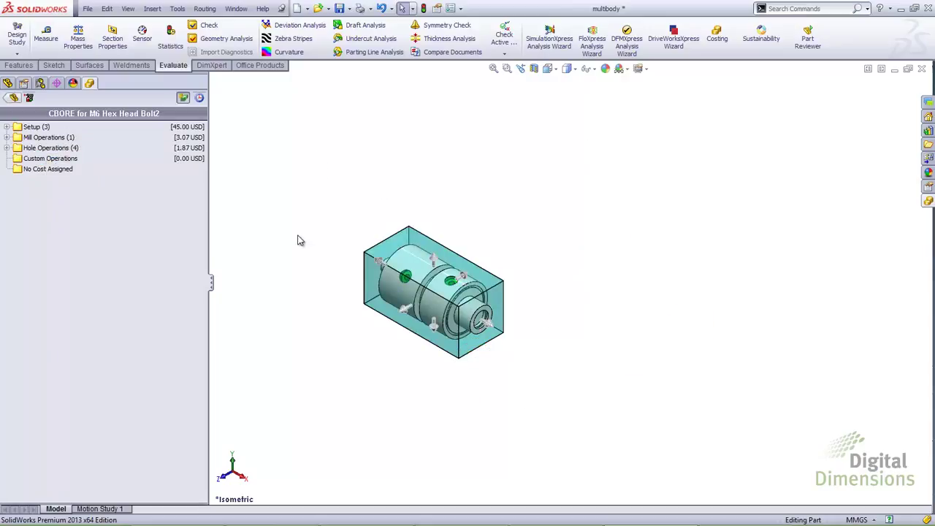
{"action": "left_click", "coordinate": [11, 99]}
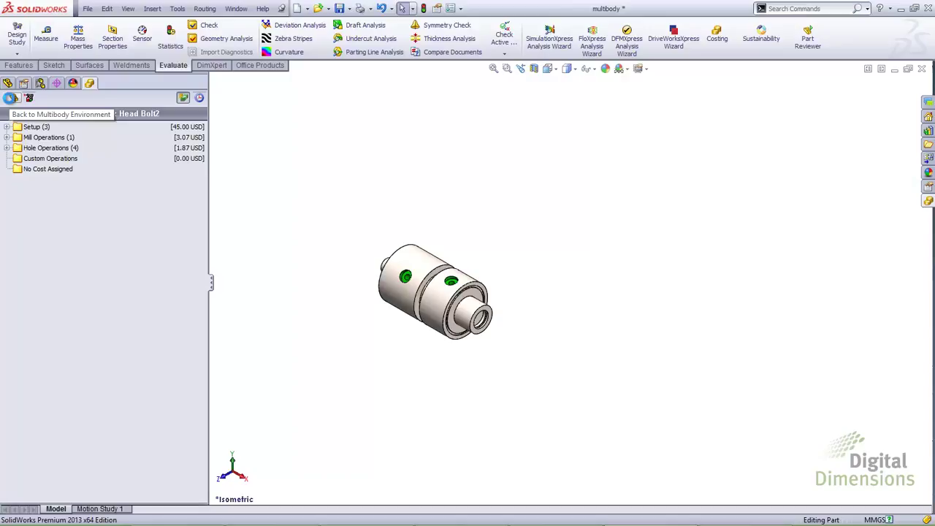
{"action": "left_click", "coordinate": [10, 98]}
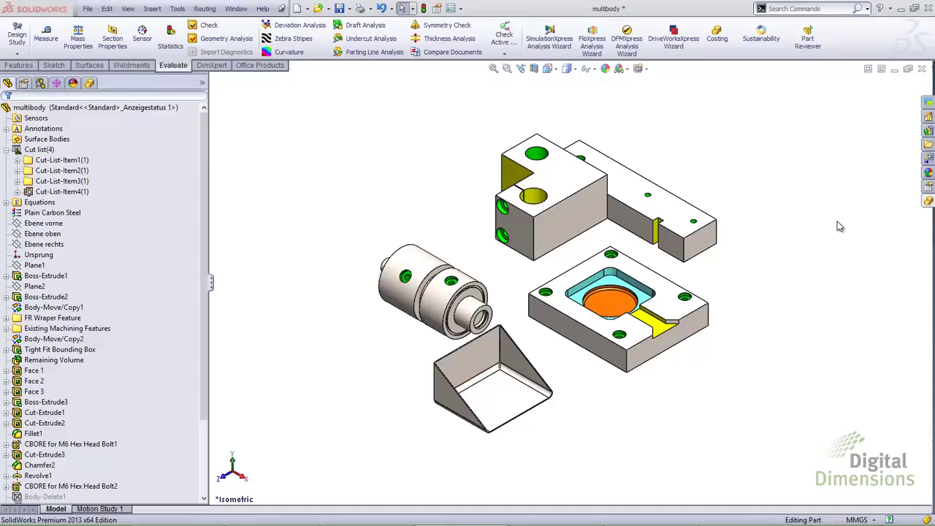
- Switch to the volume part and estimate its machining cost with the material class Aluminium Alloys, 6061 Alloy
{"action": "key", "text": "ctrl+Tab"}
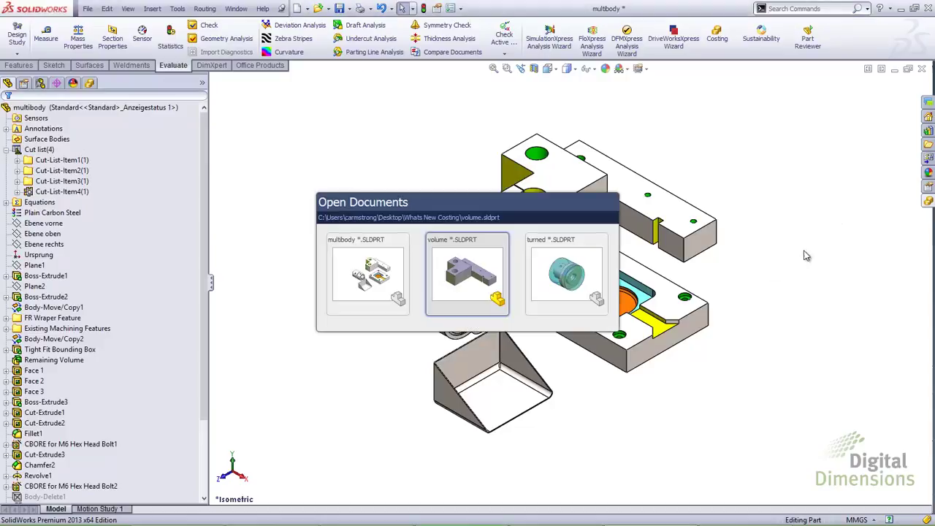
{"action": "left_click", "coordinate": [471, 270]}
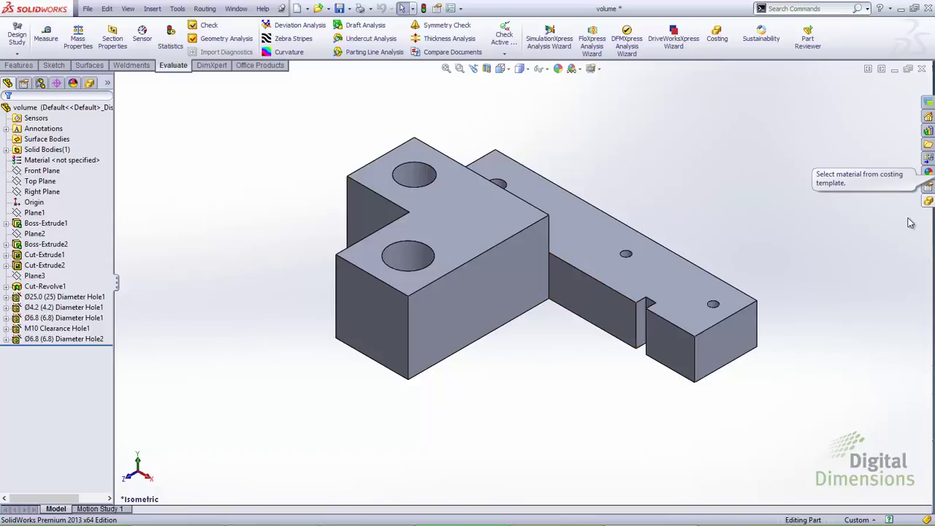
{"action": "left_click", "coordinate": [929, 202]}
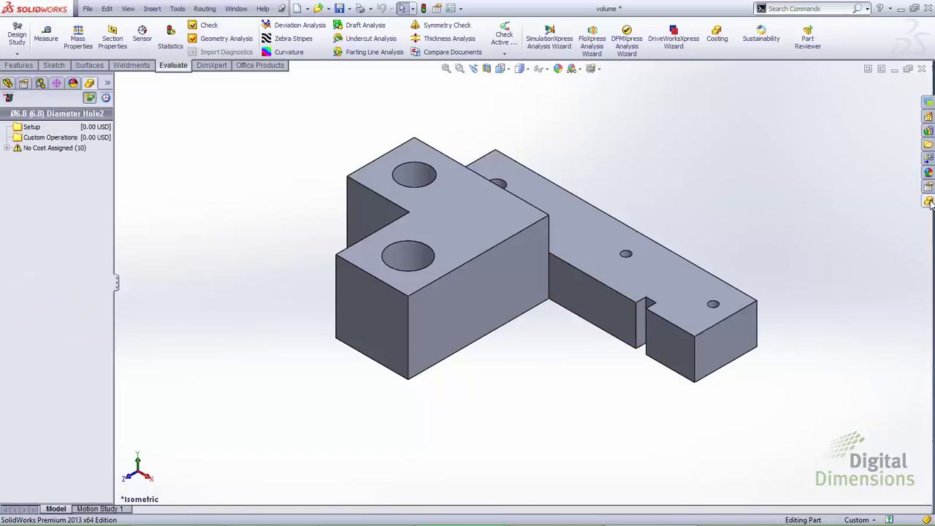
{"action": "left_click", "coordinate": [862, 175]}
{"action": "left_click", "coordinate": [825, 186]}
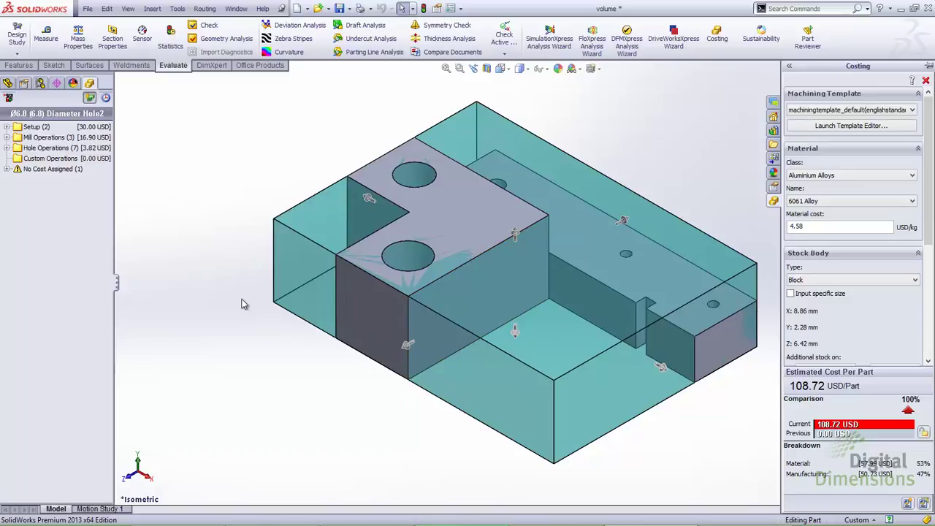
- Set the flat end mill size for the Volume 1 milling operation to Ø0.63 mm
{"action": "left_click", "coordinate": [7, 137]}
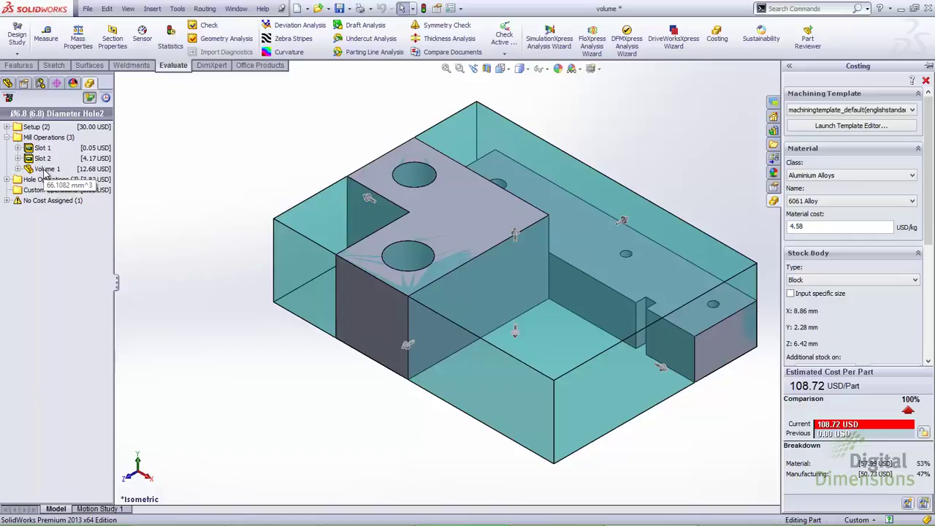
{"action": "right_click", "coordinate": [63, 173]}
{"action": "mouse_move", "coordinate": [83, 177]}
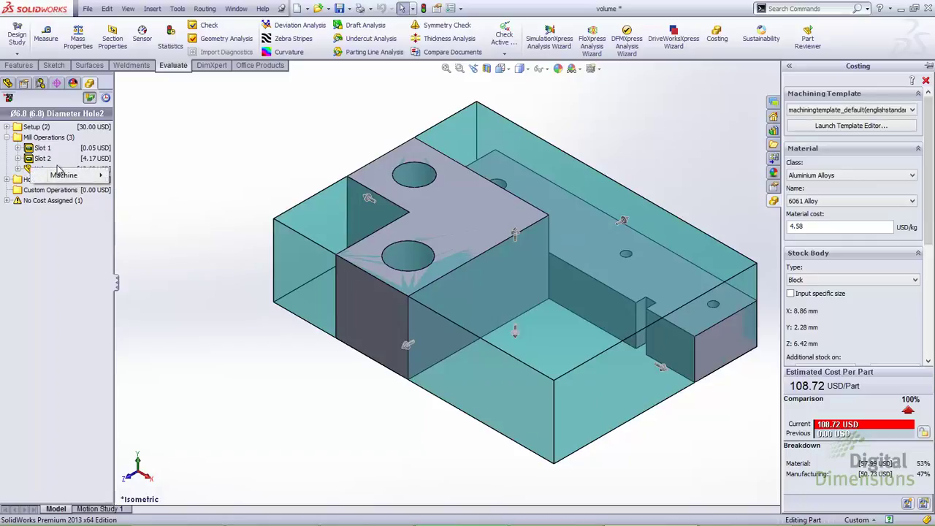
{"action": "left_click", "coordinate": [17, 168]}
{"action": "right_click", "coordinate": [51, 181]}
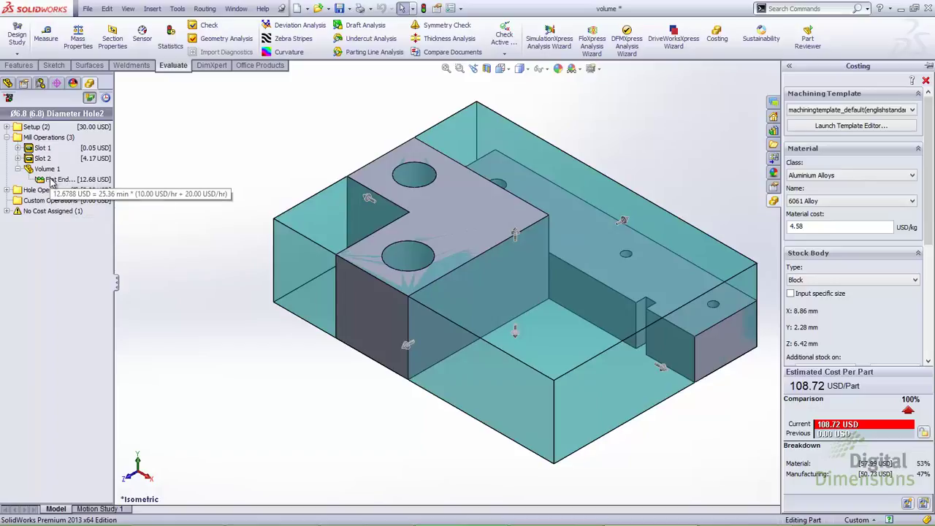
{"action": "mouse_move", "coordinate": [121, 188]}
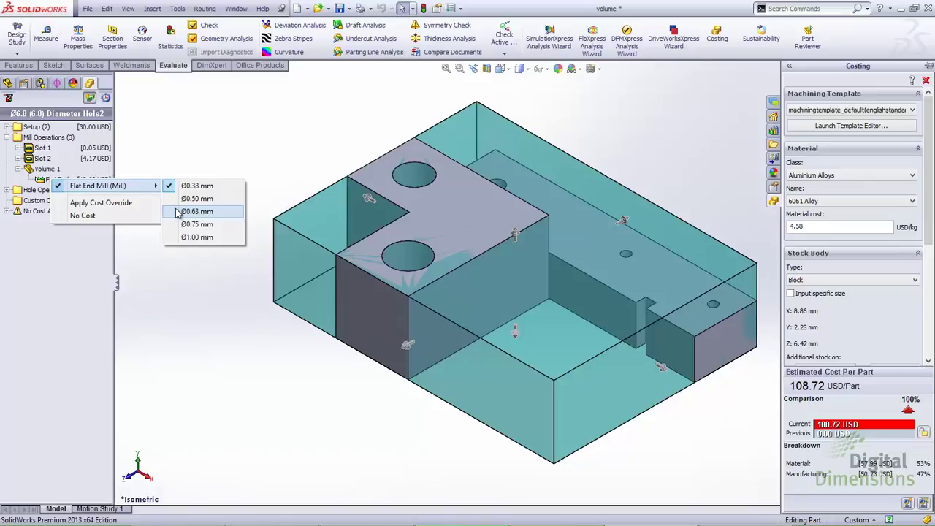
{"action": "left_click", "coordinate": [196, 211]}
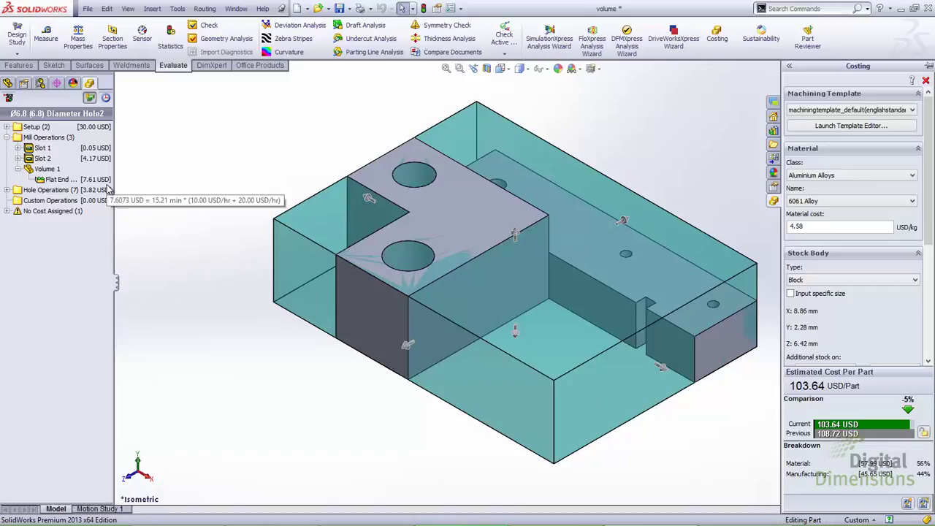
- Change the Hole 7 operation from drilling to milling
{"action": "left_click", "coordinate": [6, 190]}
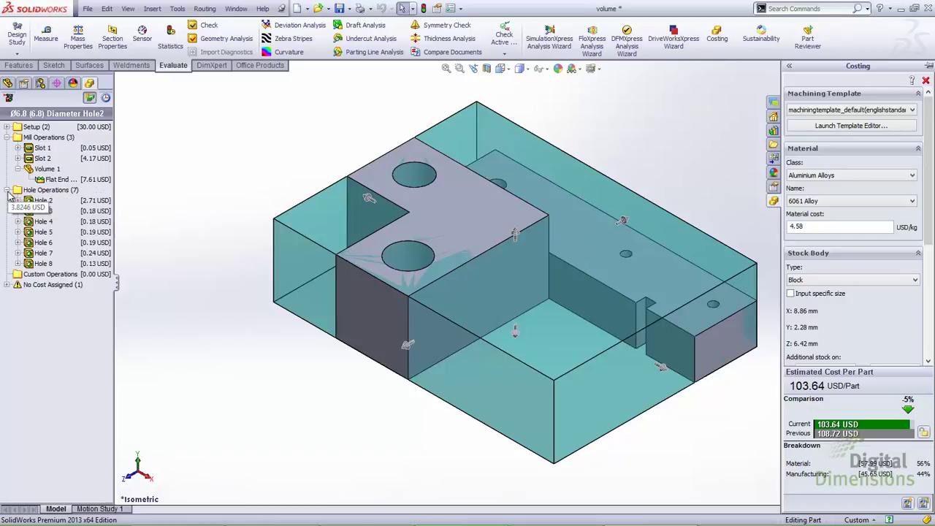
{"action": "right_click", "coordinate": [45, 253]}
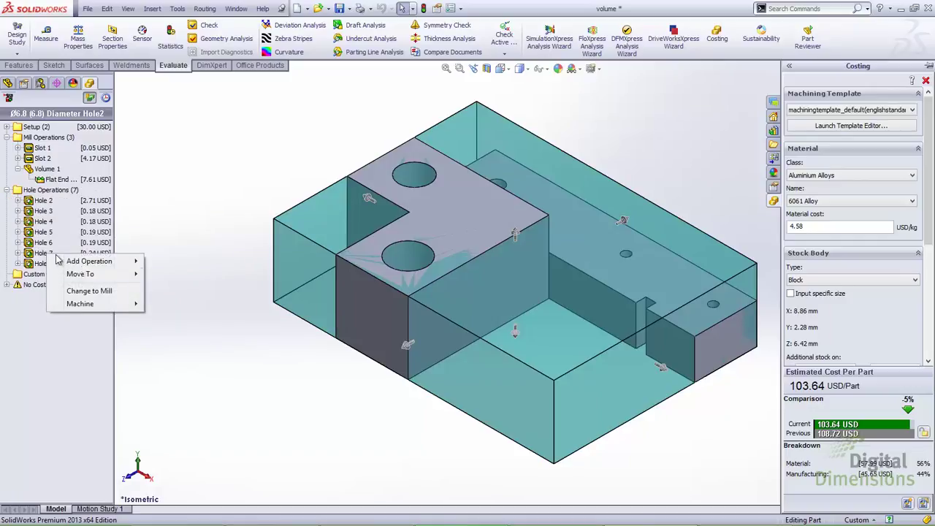
{"action": "left_click", "coordinate": [105, 292]}
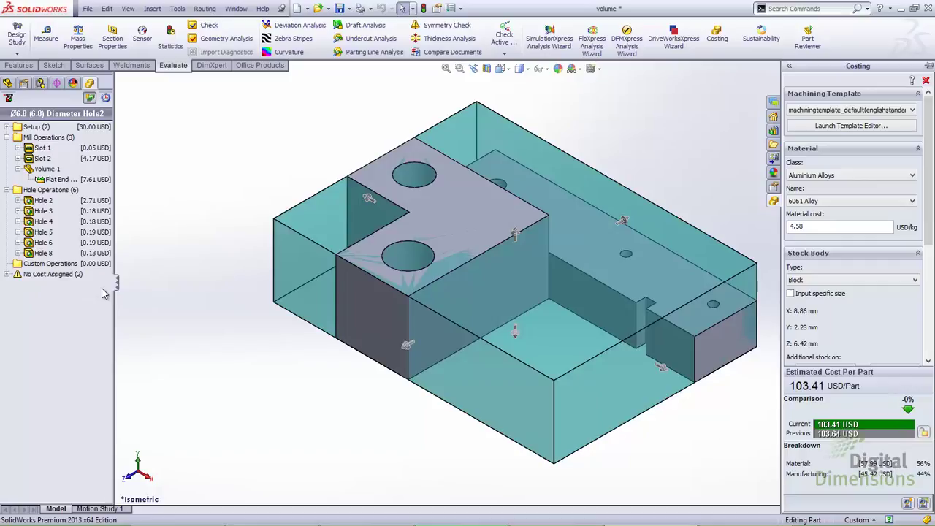
{"action": "right_click", "coordinate": [45, 231]}
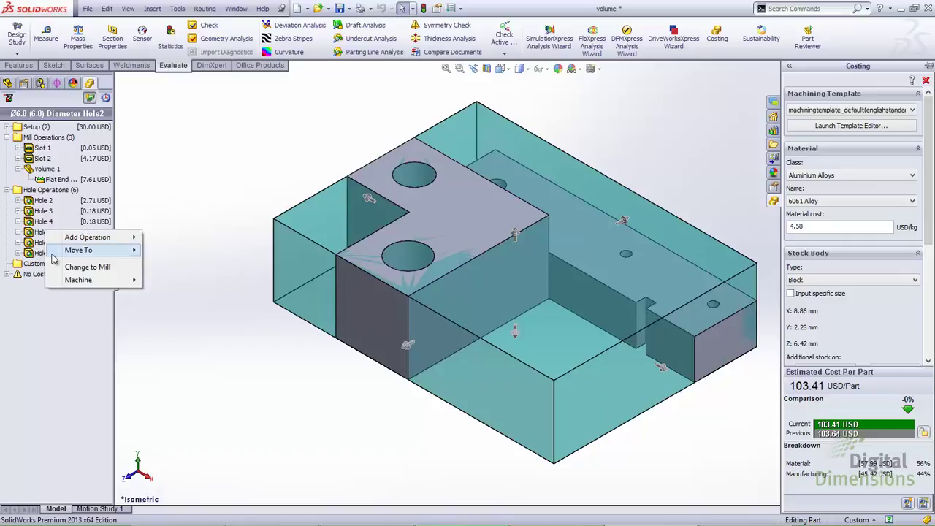
{"action": "left_click", "coordinate": [149, 184]}
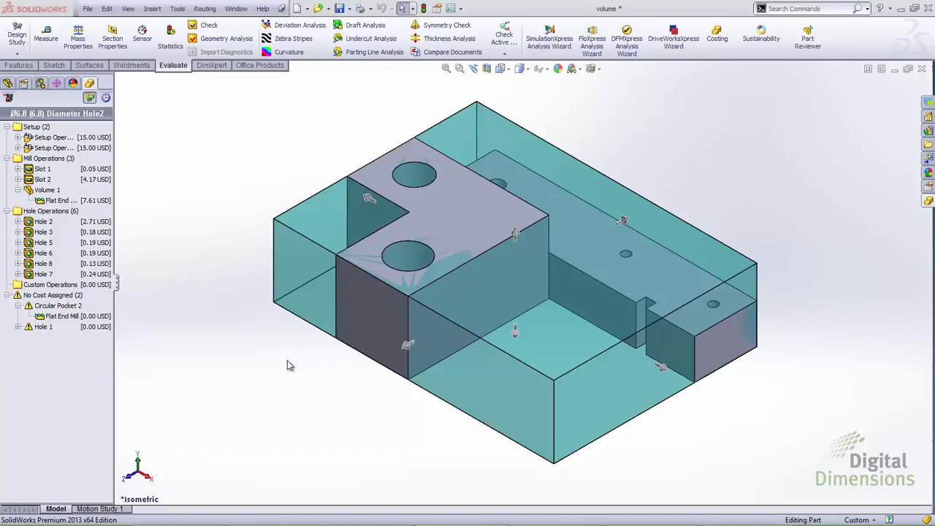
- Change Circular Pocket 2, which has no cost assigned, from milling to drilling
{"action": "right_click", "coordinate": [60, 315]}
{"action": "right_click", "coordinate": [58, 310]}
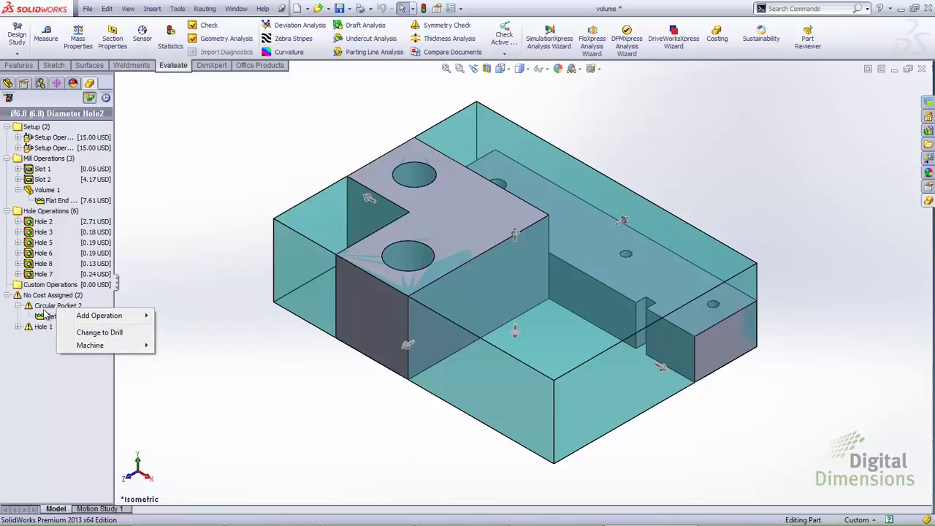
{"action": "left_click", "coordinate": [90, 334]}
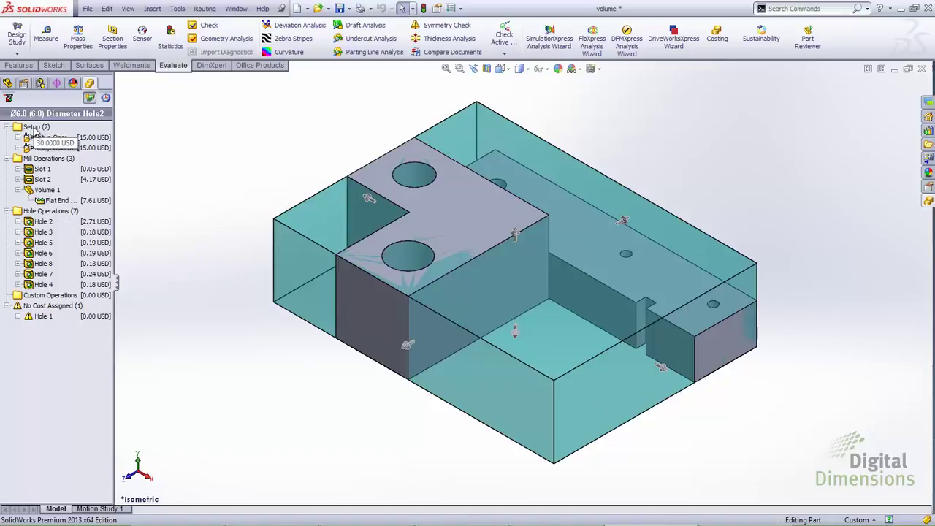
- Collapse the Setup, Mill Operations, Hole Operations and No Cost Assigned folders in the costing tree
{"action": "right_click", "coordinate": [34, 128]}
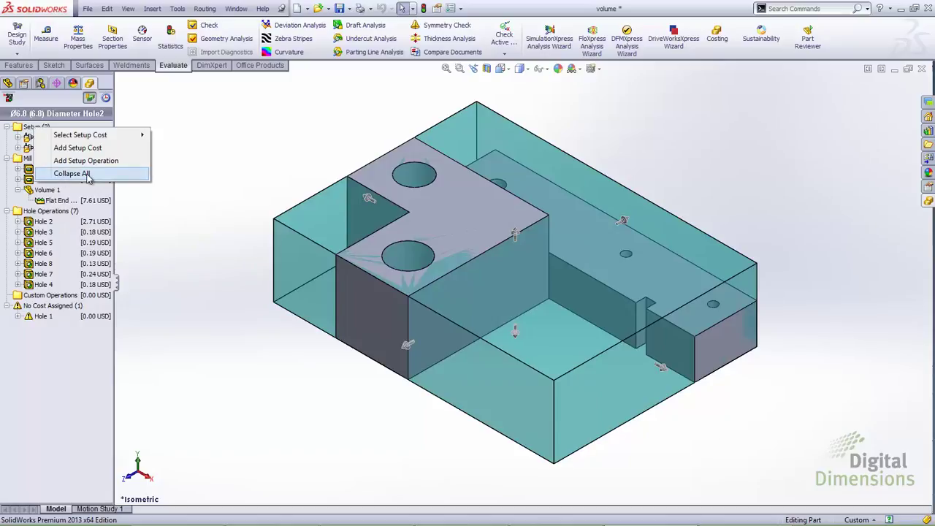
{"action": "left_click", "coordinate": [86, 174]}
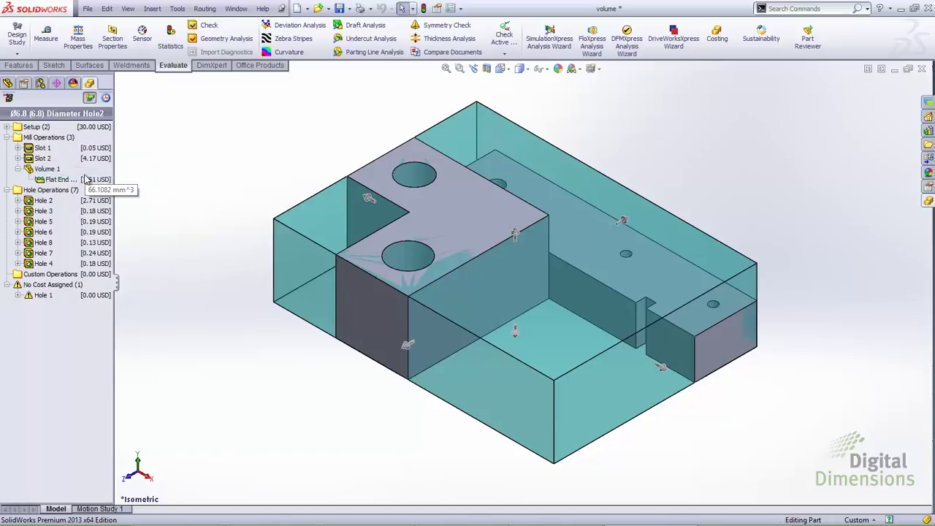
{"action": "right_click", "coordinate": [29, 137]}
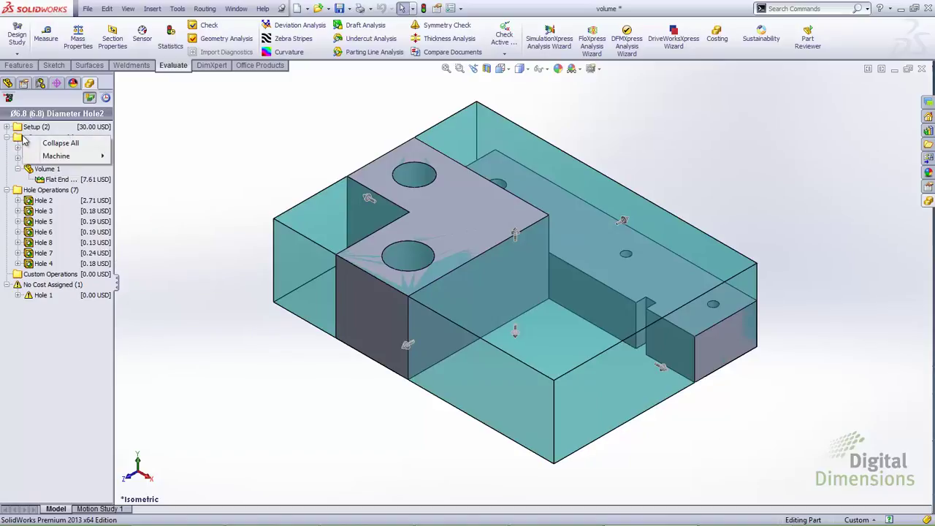
{"action": "left_click", "coordinate": [55, 143]}
{"action": "right_click", "coordinate": [44, 148]}
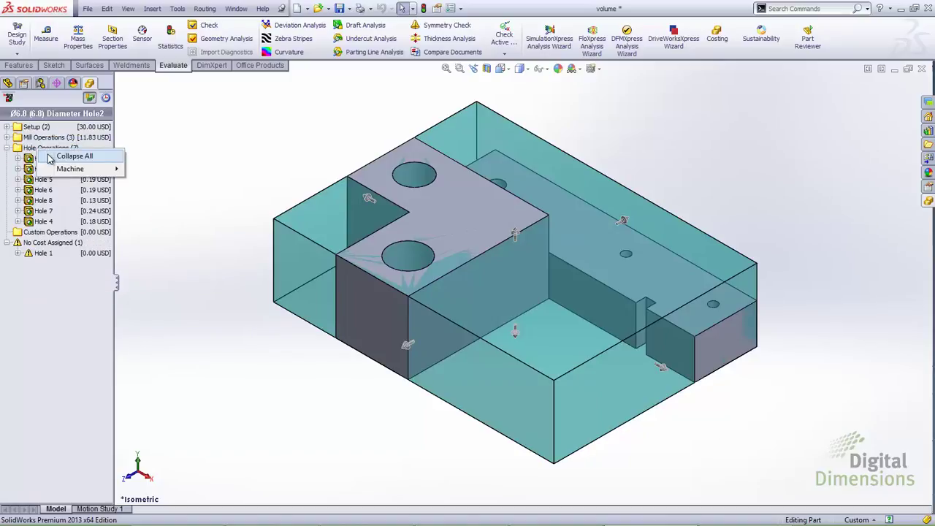
{"action": "left_click", "coordinate": [73, 156]}
{"action": "right_click", "coordinate": [34, 173]}
{"action": "left_click", "coordinate": [69, 179]}
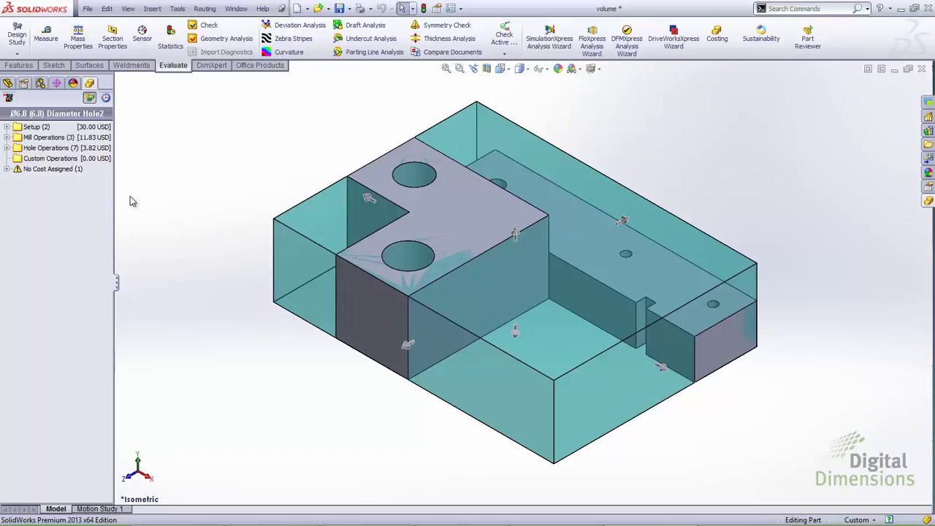
- Select the flat end mill operations of Slot 1 and Slot 2 together and open their shared cost override options
{"action": "double_click", "coordinate": [7, 138]}
{"action": "left_click", "coordinate": [7, 137]}
{"action": "left_click", "coordinate": [43, 148]}
{"action": "left_click", "coordinate": [42, 158], "text": "ctrl"}
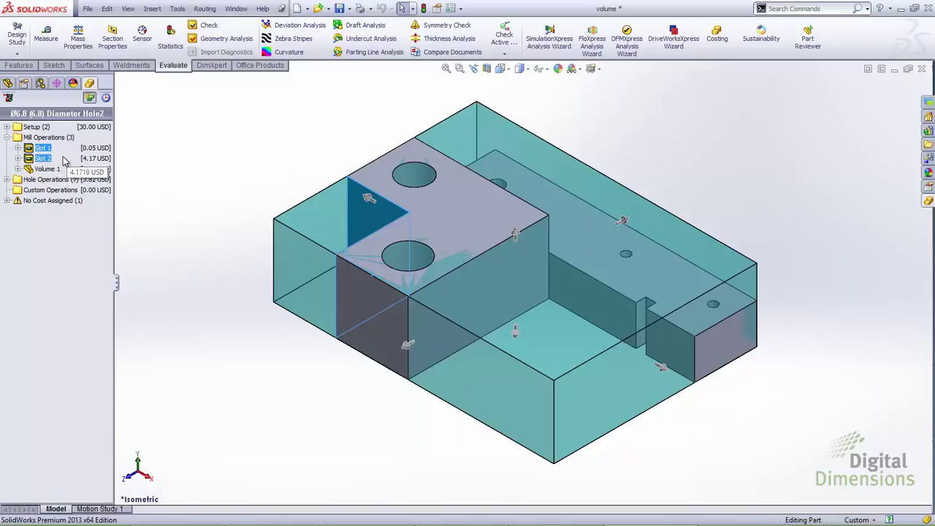
{"action": "left_click", "coordinate": [18, 147]}
{"action": "left_click", "coordinate": [17, 169]}
{"action": "left_click", "coordinate": [59, 158]}
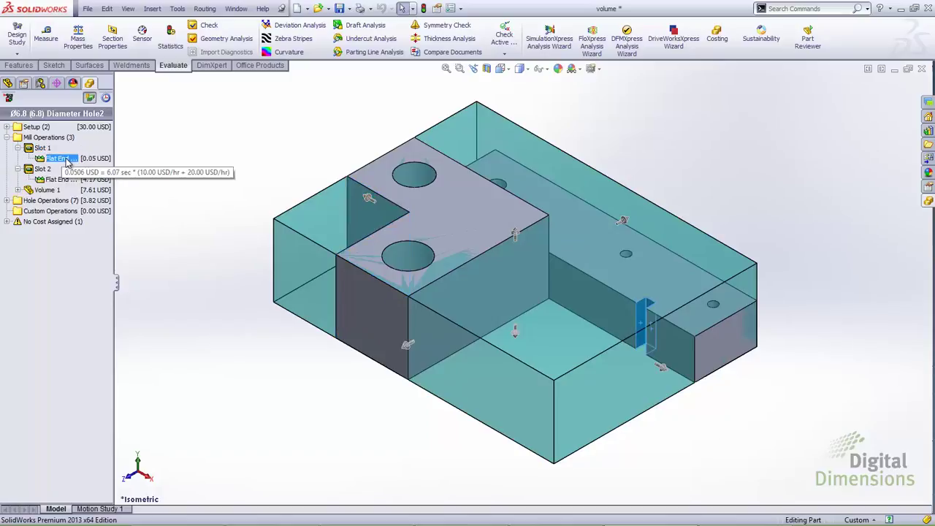
{"action": "left_click", "coordinate": [62, 180], "text": "ctrl"}
{"action": "right_click", "coordinate": [62, 182]}
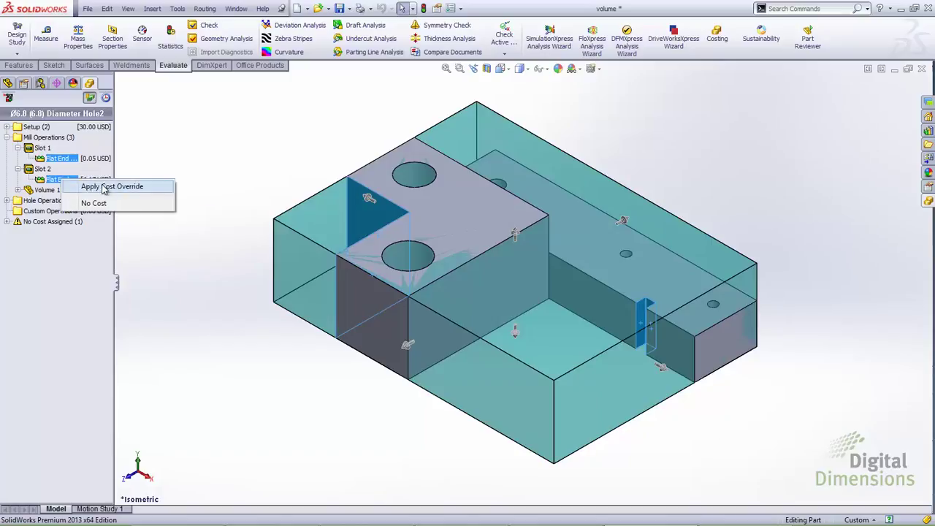